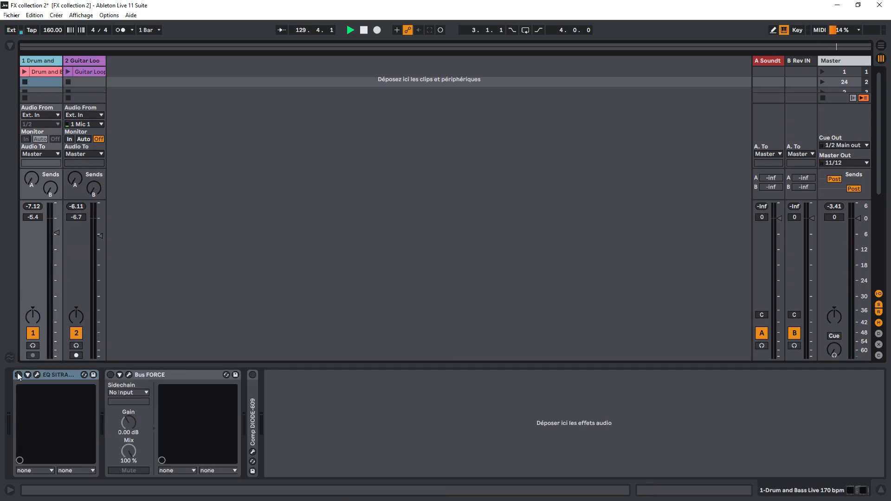
Collapse the Bus FORCE device on the drum track and open the EQ SITRAL-295 plugin window
double_click(154, 374)
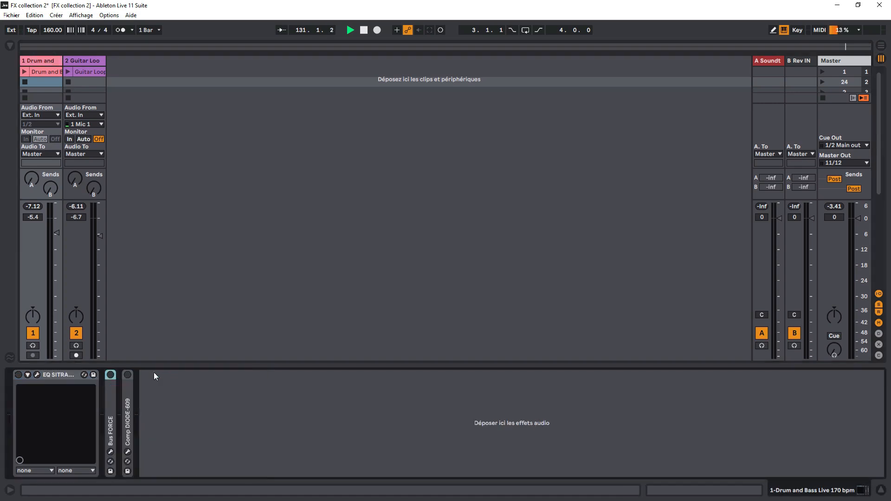
left_click(36, 375)
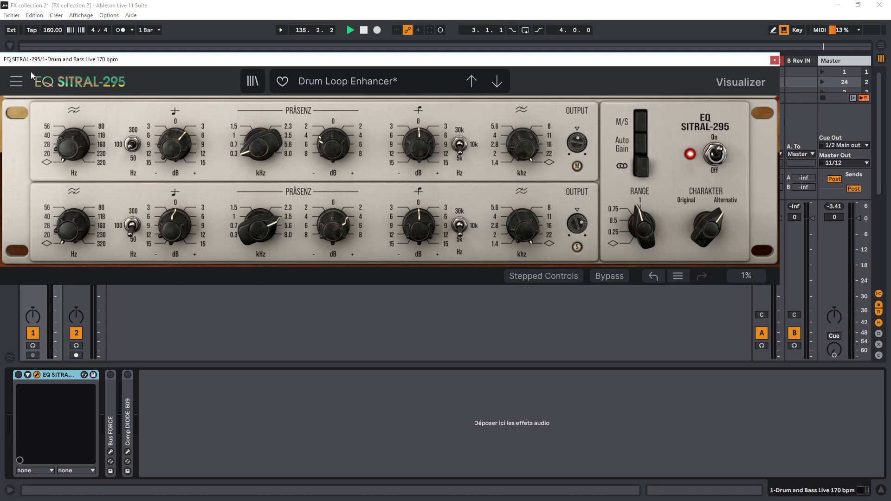
Shrink the EQ SITRAL-295 window to 50% and enlarge it back to 140%
left_click(20, 82)
mouse_move(95, 195)
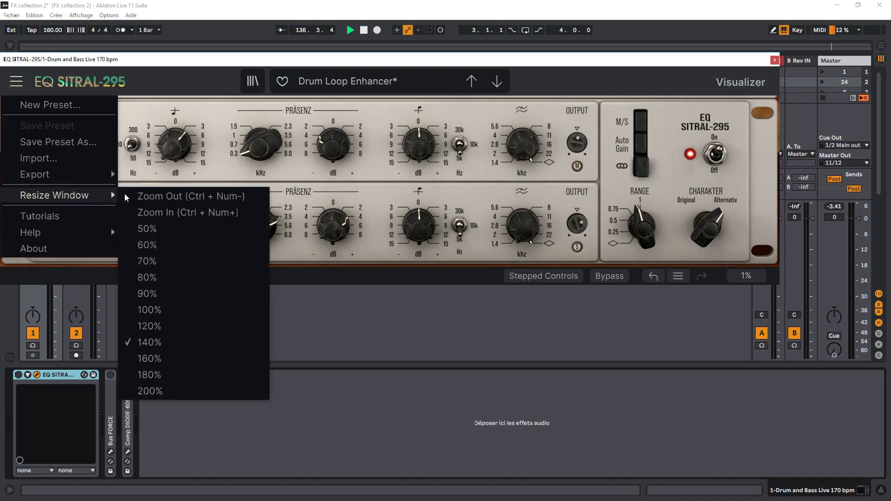
left_click(147, 228)
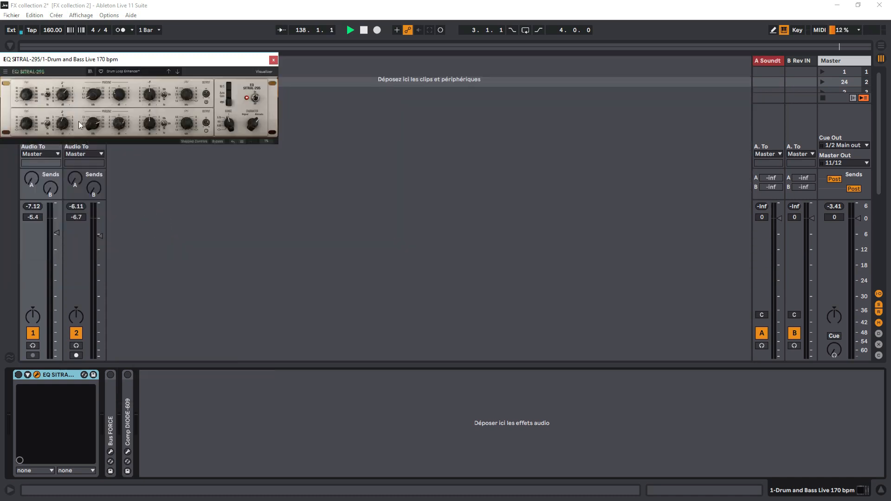
left_click(6, 72)
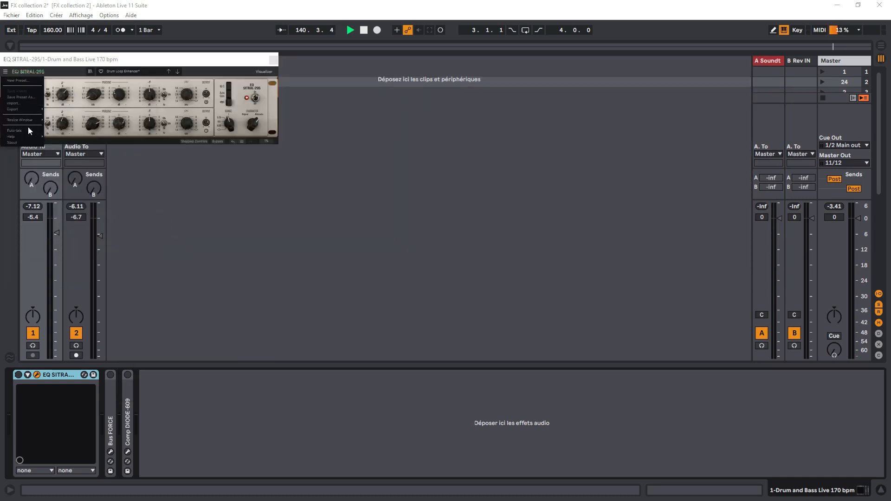
mouse_move(31, 117)
left_click(56, 175)
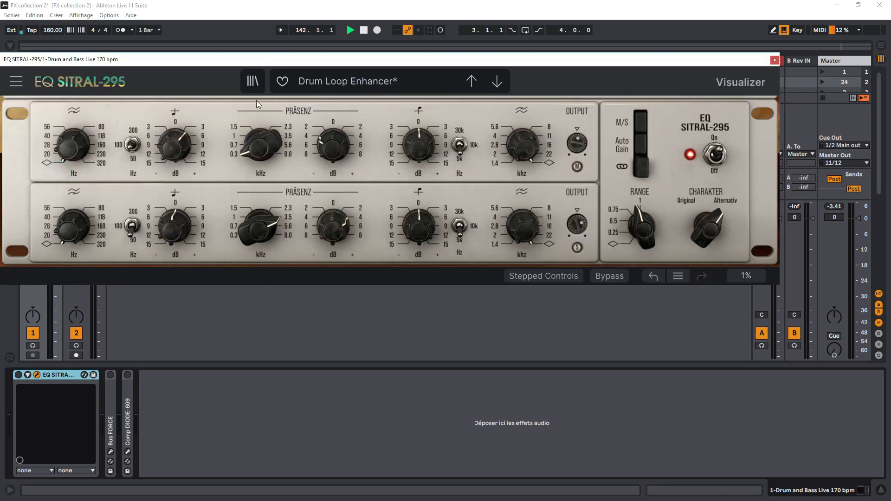
Shrink the EQ SITRAL-295 window to 50%, reposition it, and enlarge it to 100%
left_click(16, 82)
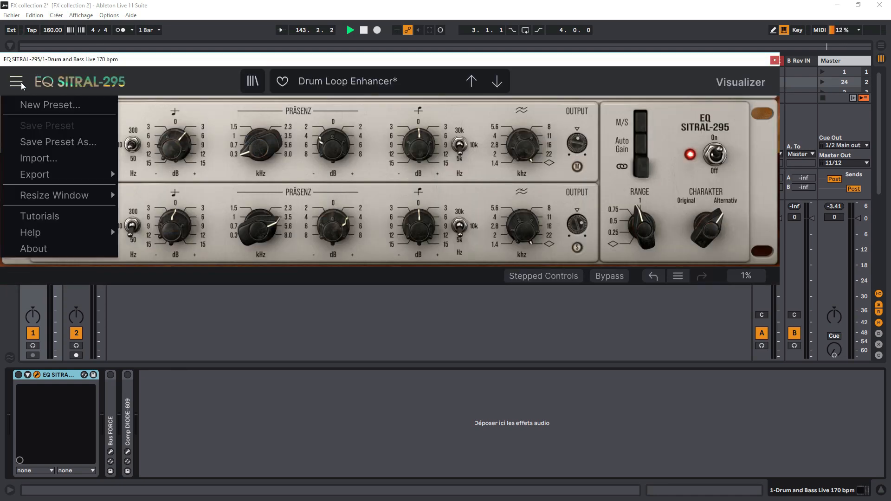
mouse_move(106, 196)
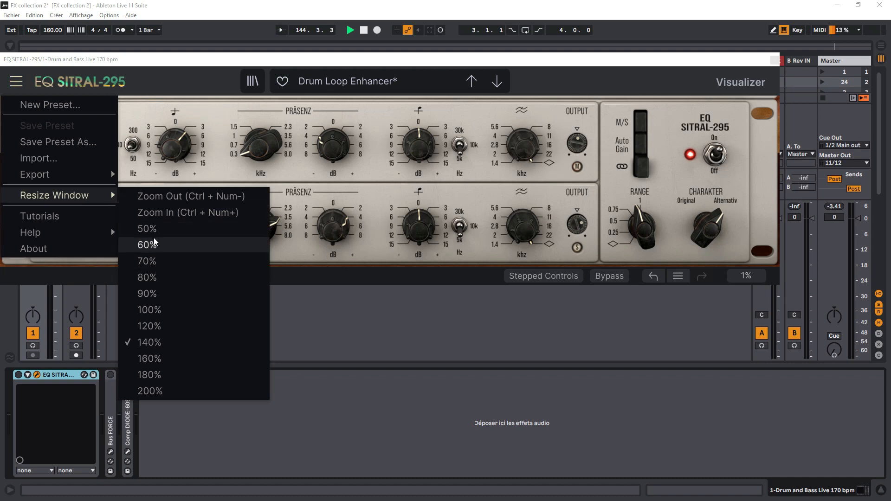
left_click(137, 229)
left_click_drag(335, 76, 154, 81)
left_click(57, 89)
mouse_move(72, 138)
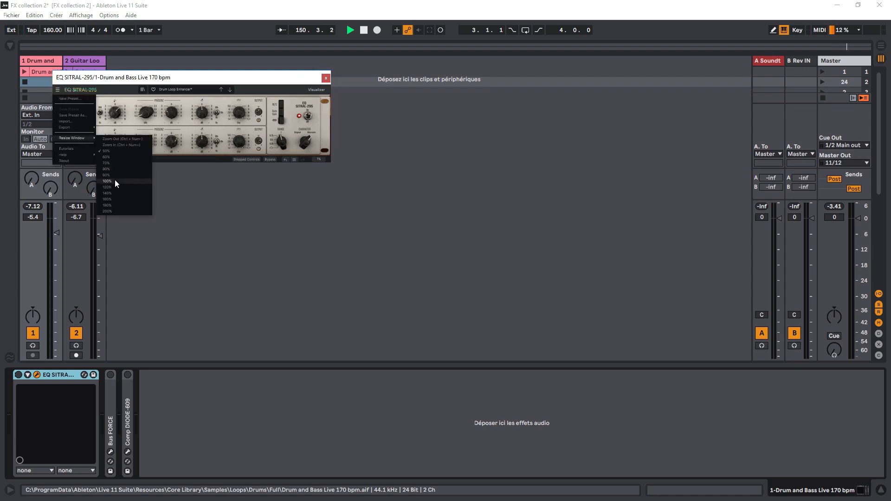
left_click(115, 181)
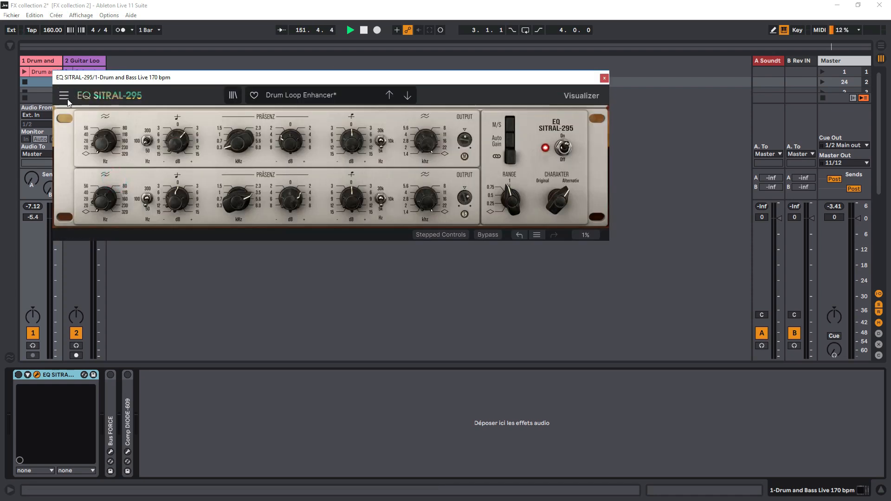
Resize the EQ SITRAL-295 window to 120% and move it beside the two audio track strips
left_click(68, 99)
mouse_move(106, 165)
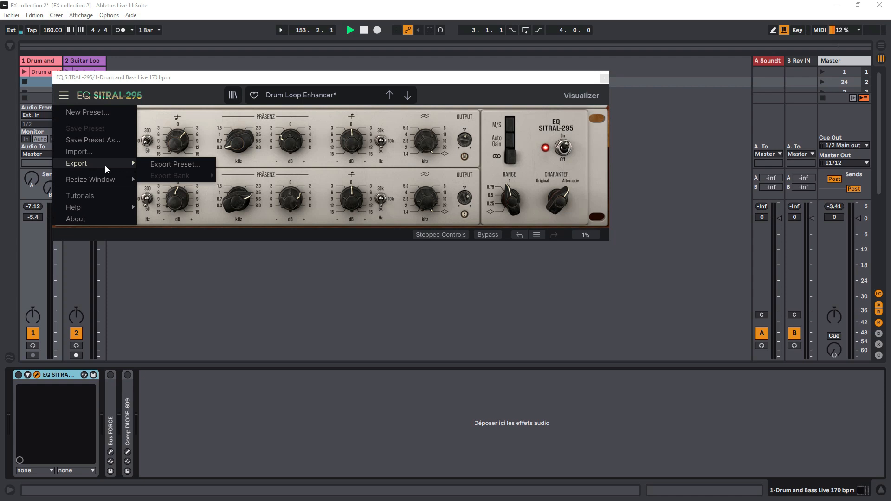
mouse_move(106, 182)
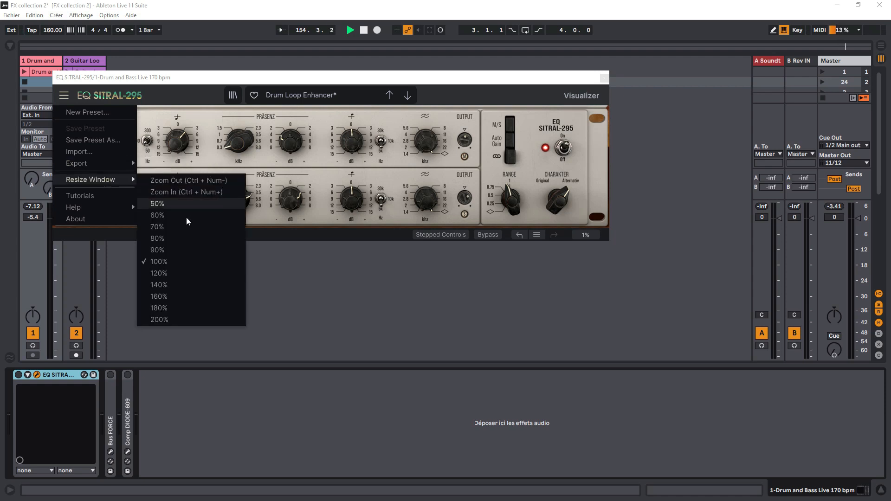
left_click(180, 274)
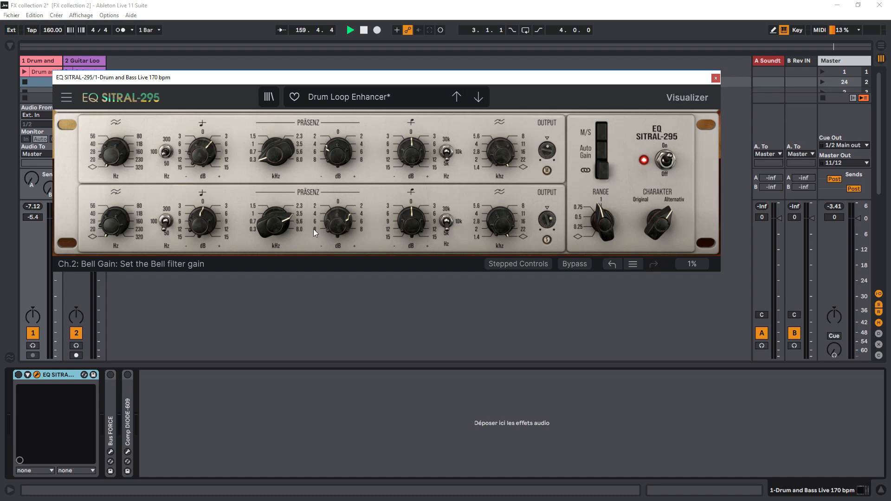
left_click_drag(594, 82, 649, 106)
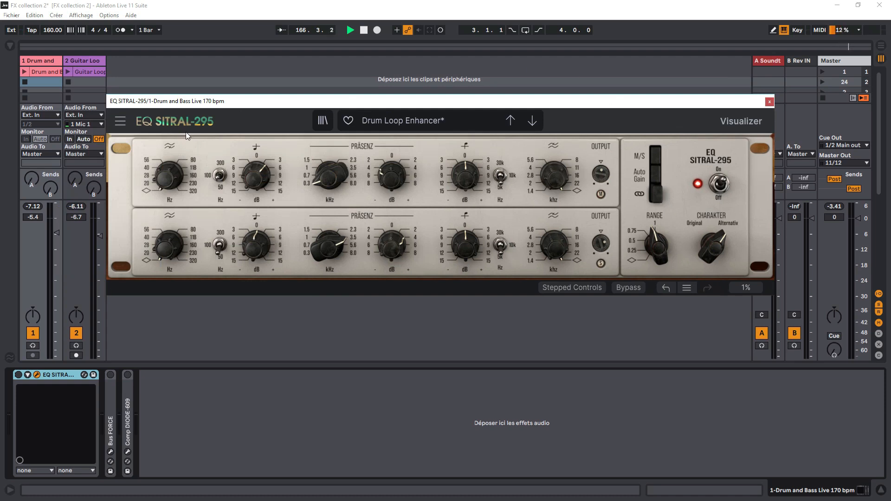
left_click(119, 122)
left_click(118, 123)
left_click_drag(198, 106, 156, 51)
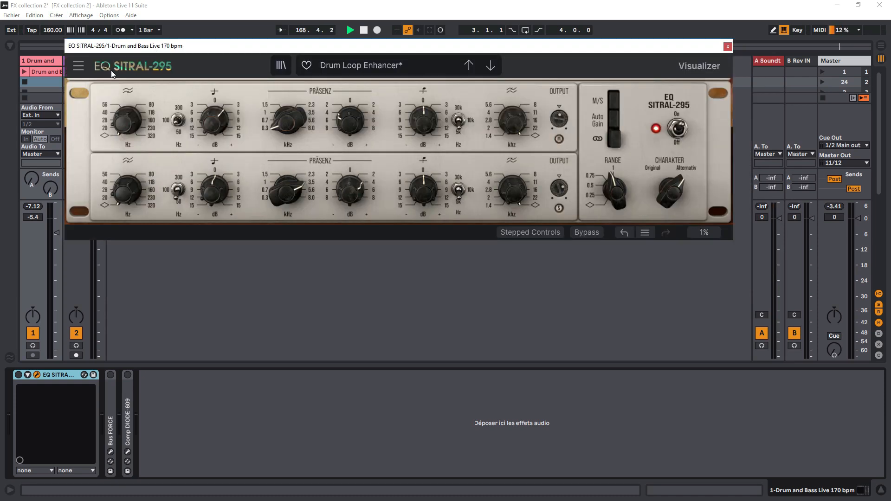
left_click(75, 70)
left_click(76, 70)
double_click(37, 376)
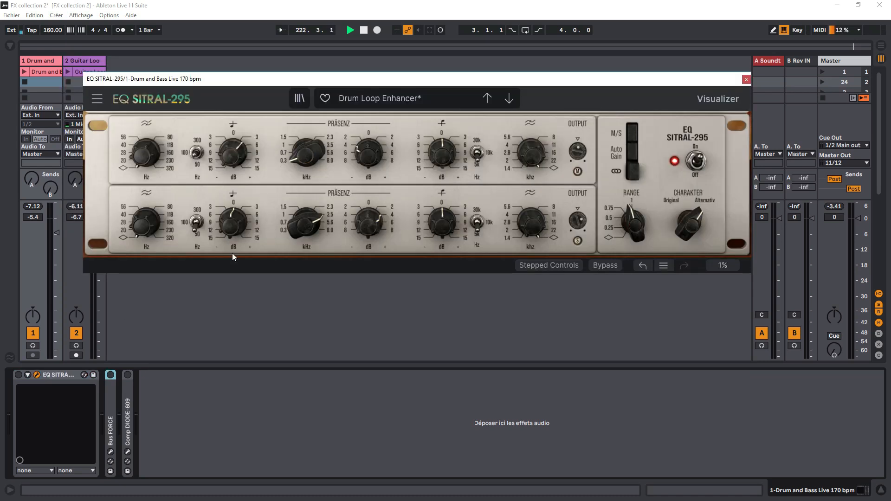
Launch the Drum and Bass clip on track 1 and switch the EQ SITRAL-295 power off to hear the unprocessed drums
left_click(23, 72)
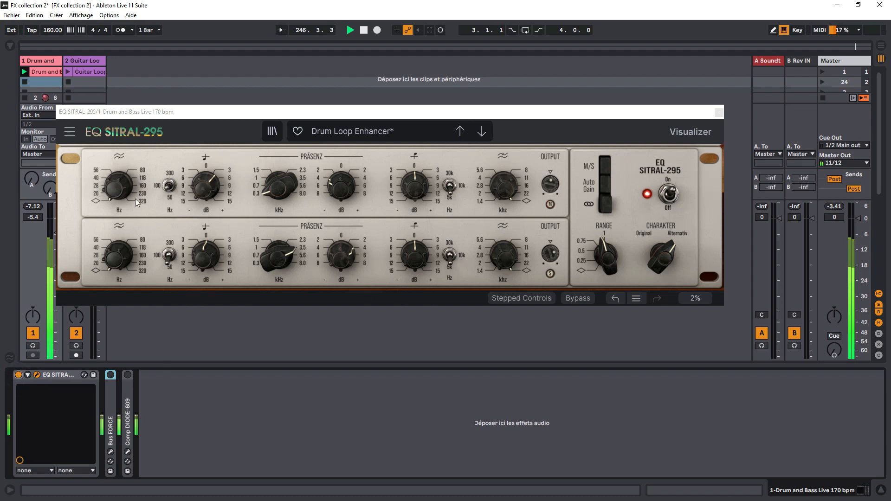
left_click(323, 135)
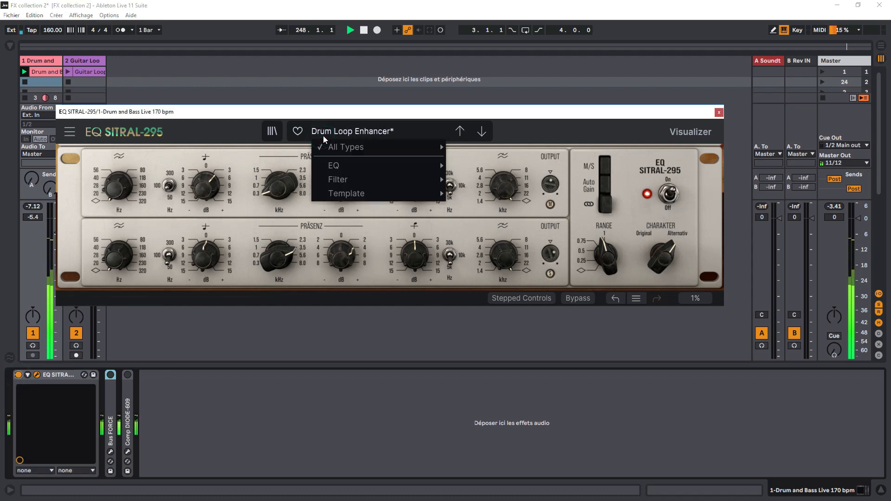
left_click(324, 132)
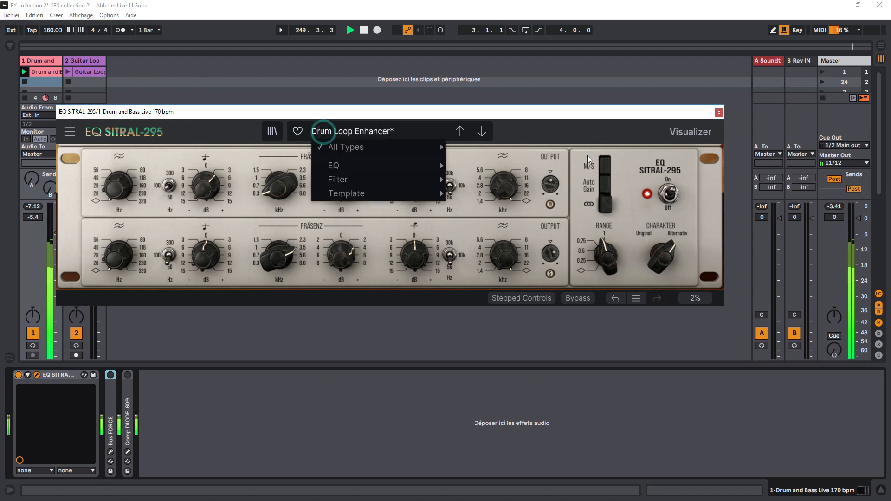
left_click(665, 197)
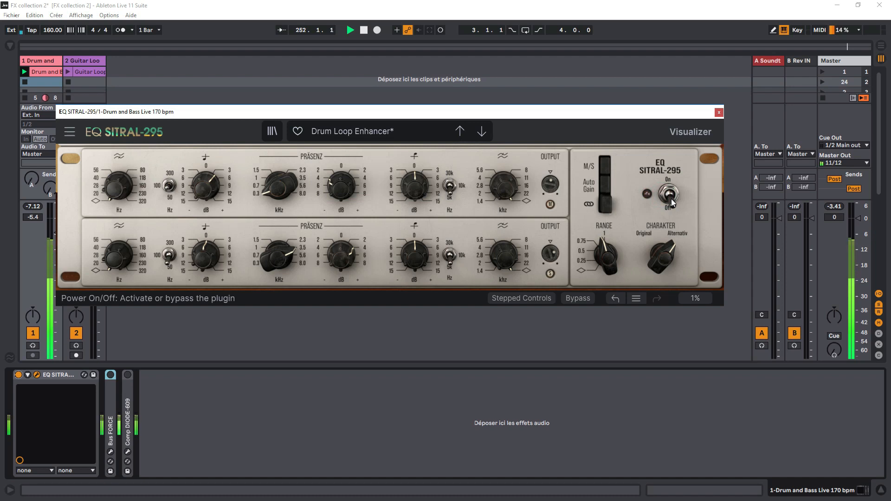
Show the EQ's Visualizer and switch M/S mode off and back on
left_click(685, 132)
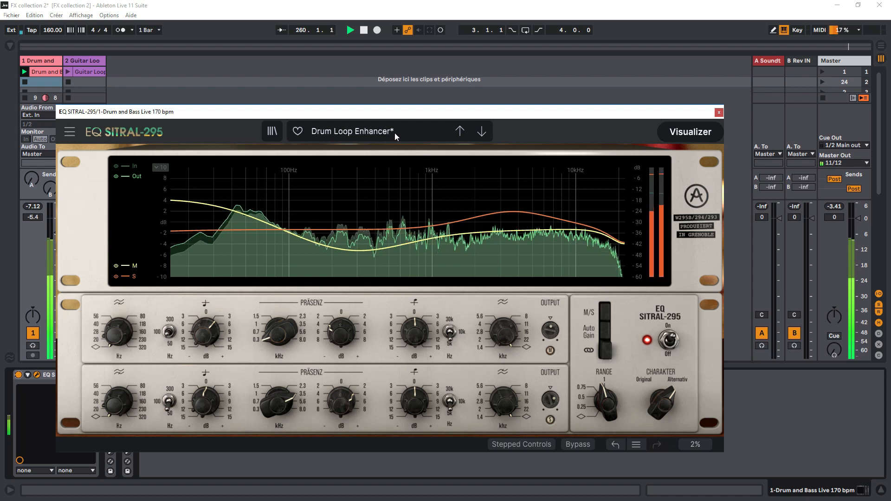
left_click(606, 314)
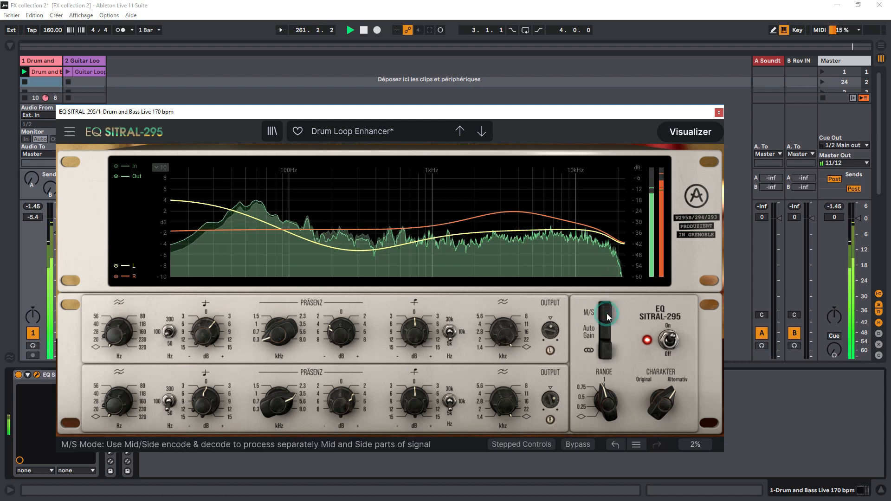
left_click(606, 314)
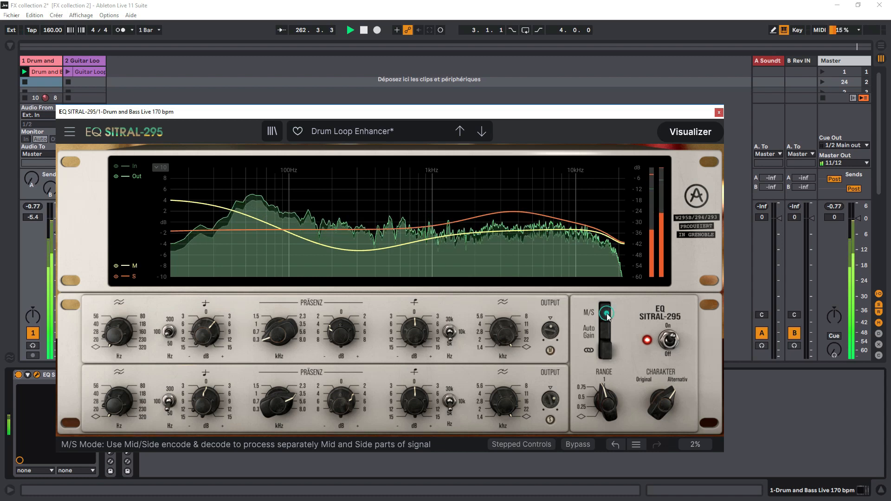
Compare the processed and bypassed drums by repeatedly switching the EQ's power off and on, leaving it on
left_click(670, 342)
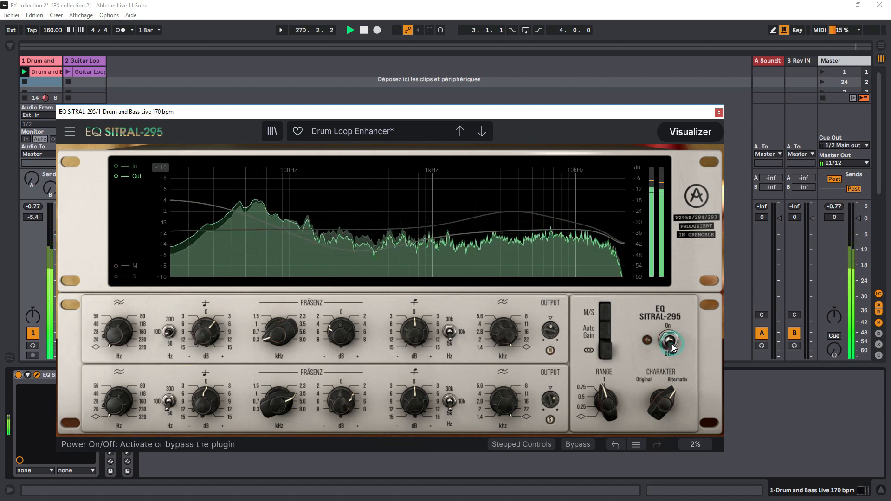
left_click(670, 342)
left_click(670, 342)
left_click(669, 343)
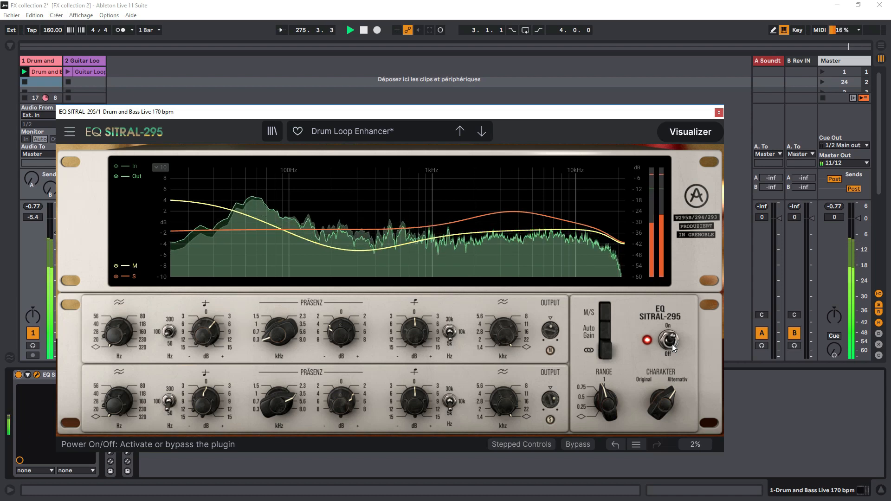
left_click(669, 341)
left_click(669, 342)
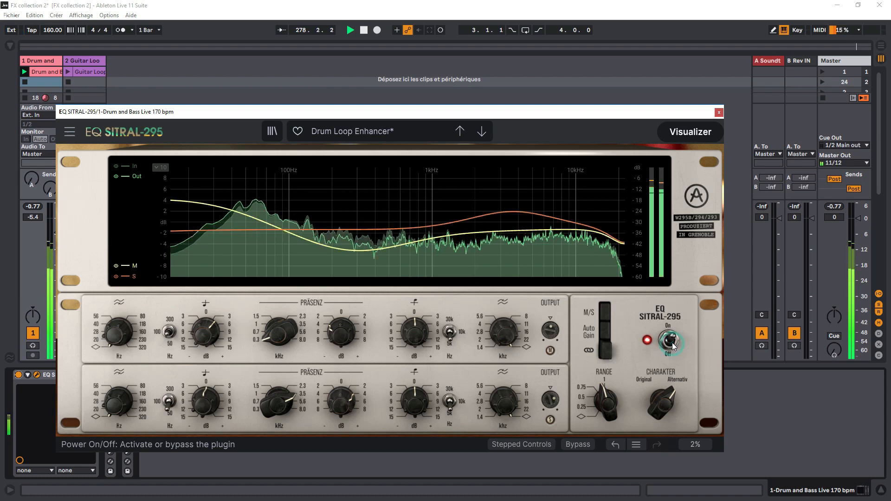
Load the Kick Enhancer preset and compare it with the bypassed signal using the EQ's power switch
left_click(348, 133)
mouse_move(355, 168)
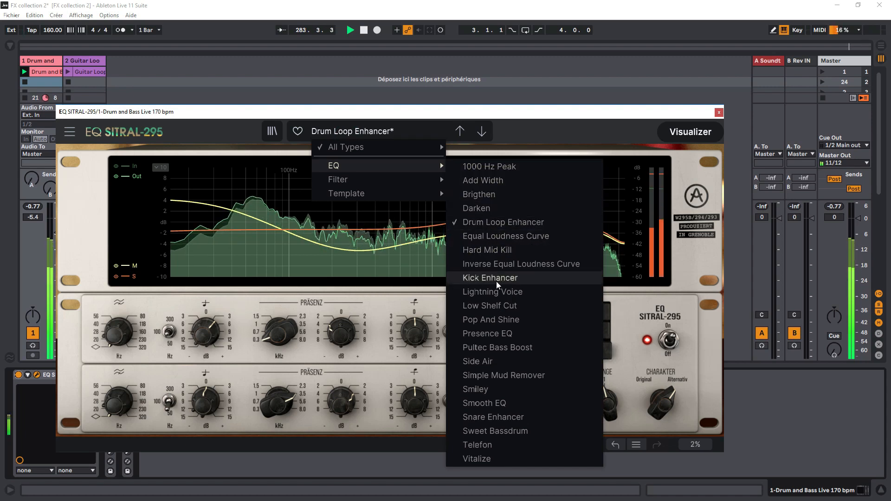
left_click(524, 280)
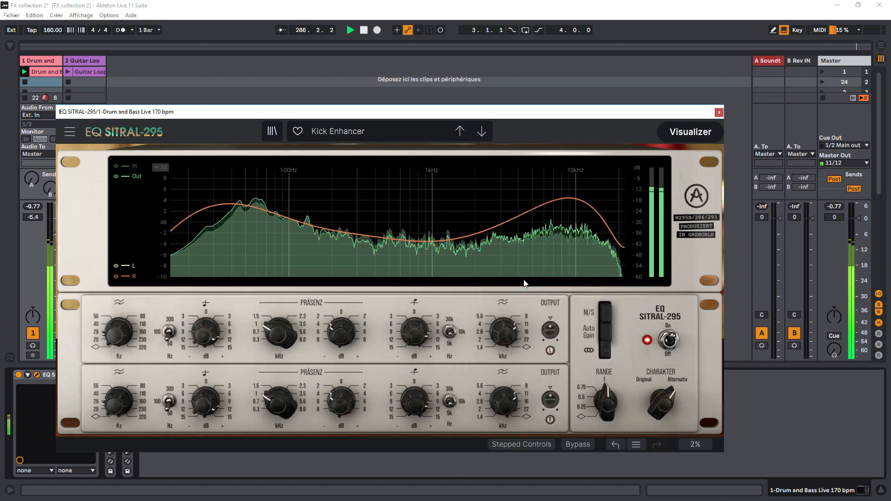
left_click(670, 343)
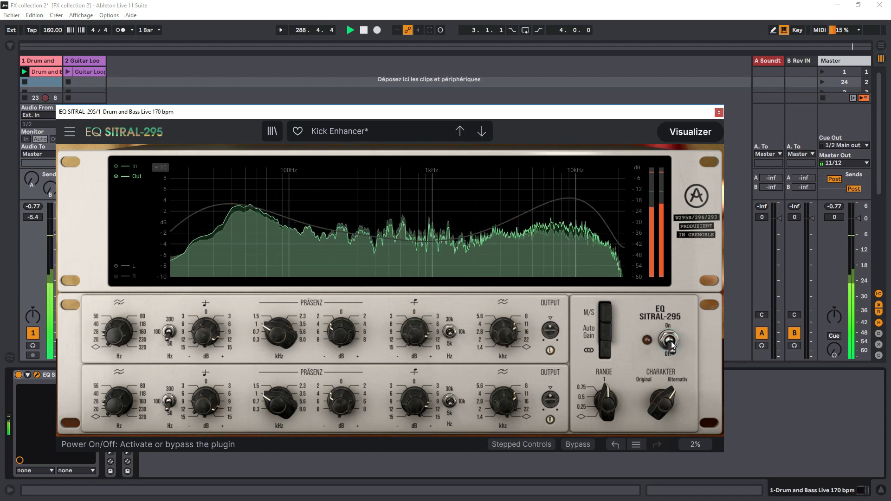
left_click(669, 342)
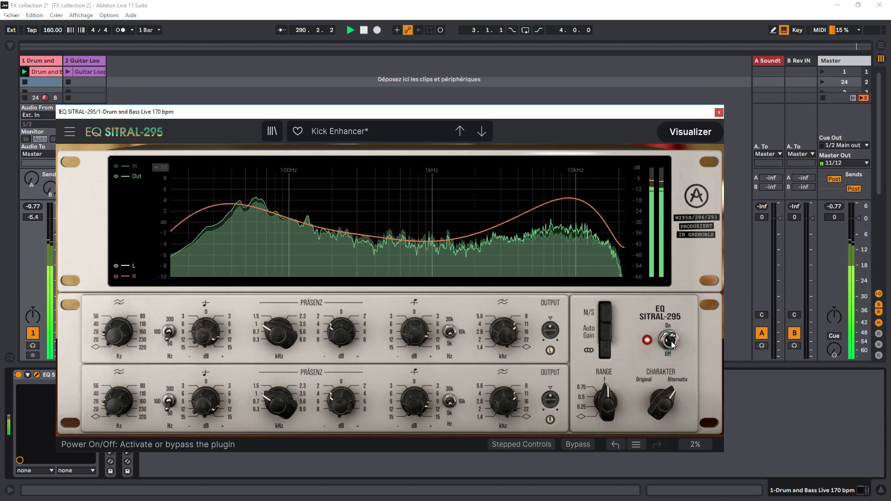
Load the Smooth EQ preset from the EQ category to audition it on the drums
left_click(342, 133)
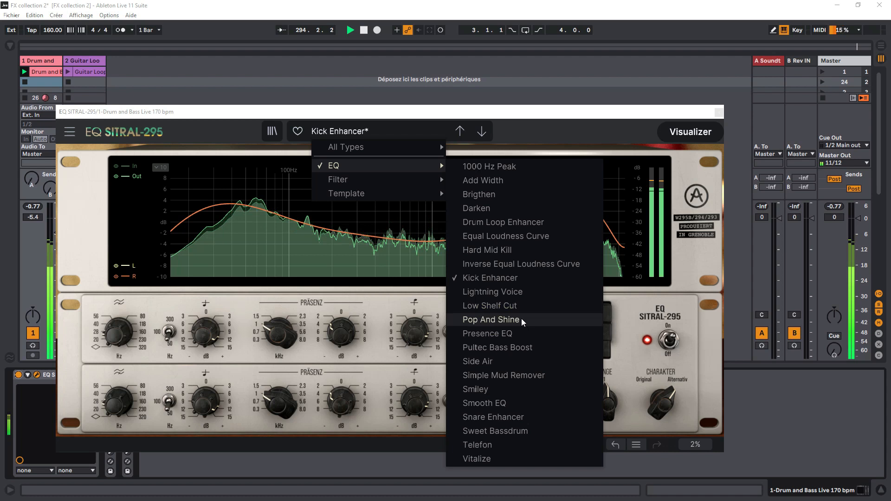
left_click(504, 402)
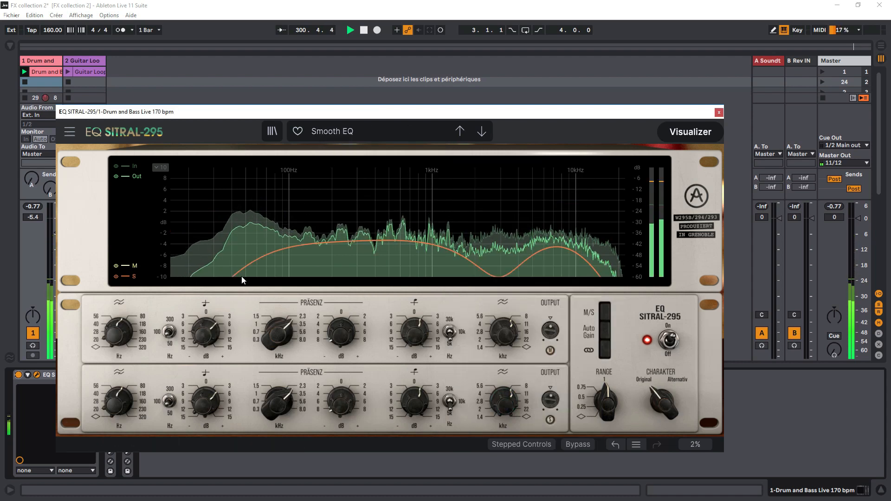
Load the Presence EQ preset from the EQ category
left_click(352, 131)
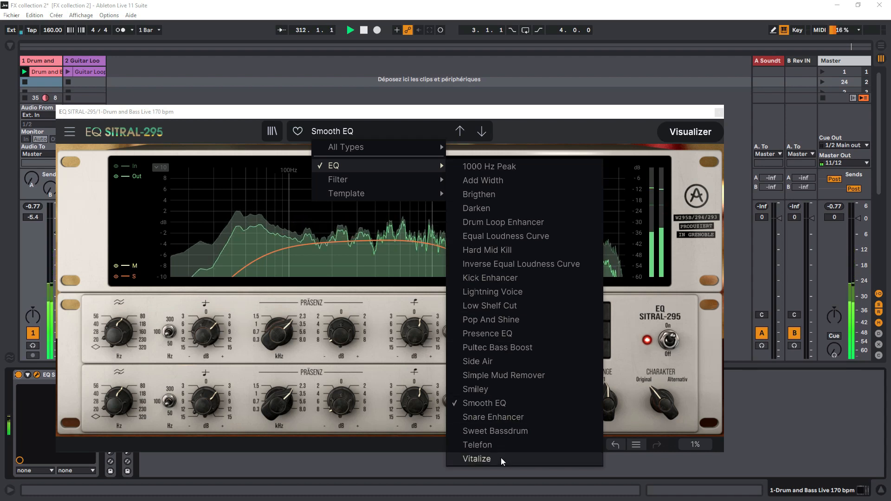
mouse_move(346, 182)
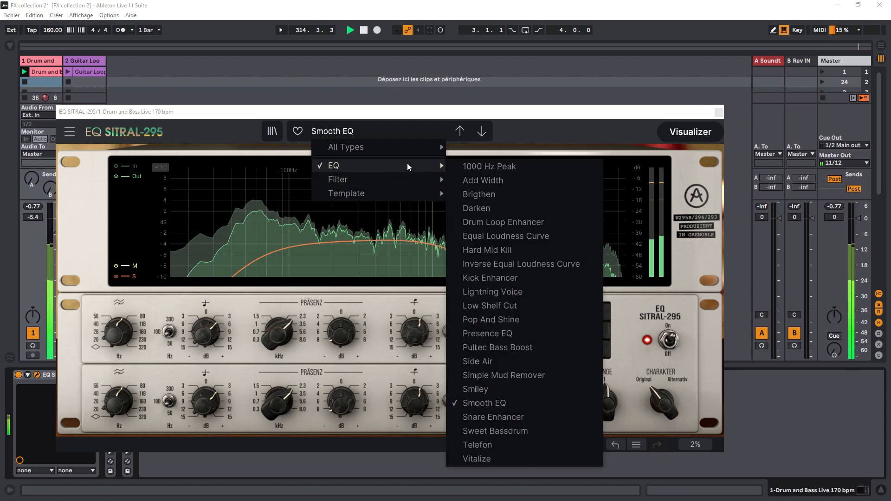
left_click(520, 334)
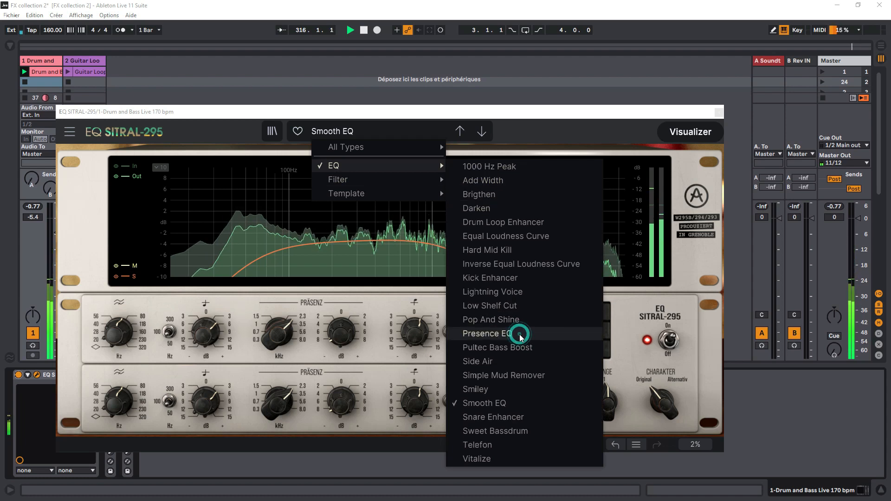
Load the Pultec Bass Boost preset from the EQ category, reposition the plugin window and hide the Visualizer
left_click(520, 348)
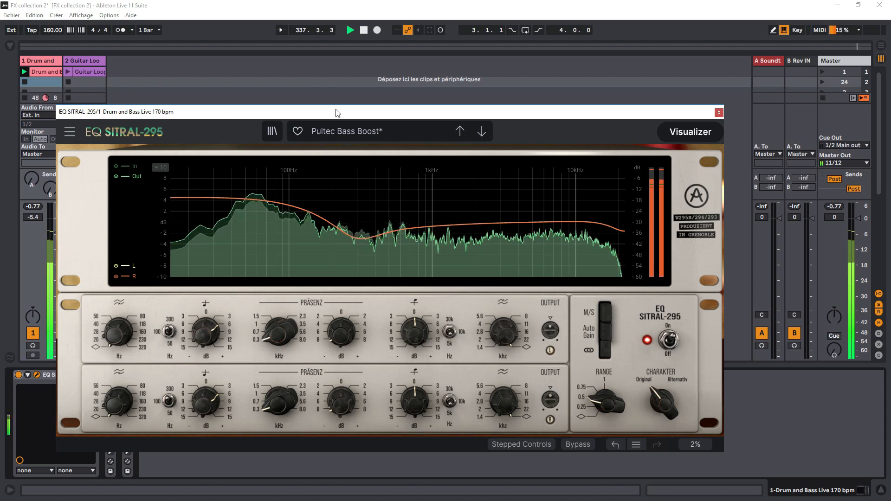
left_click_drag(337, 113, 345, 87)
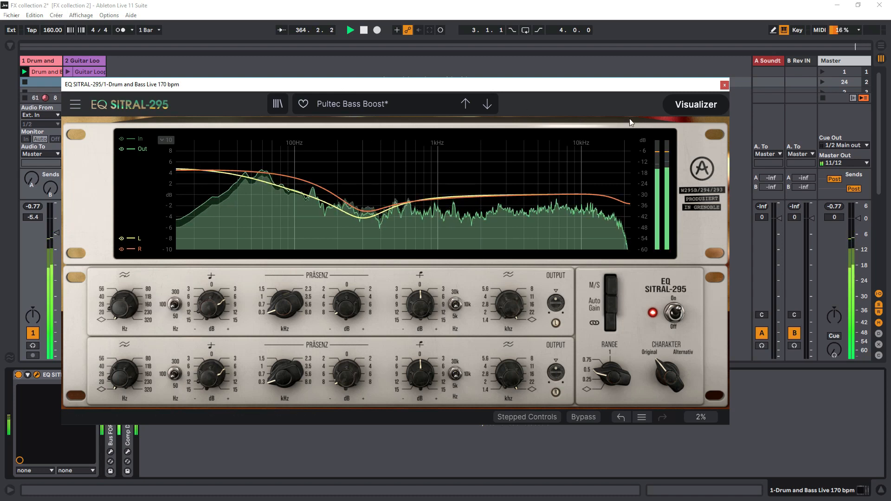
left_click(691, 105)
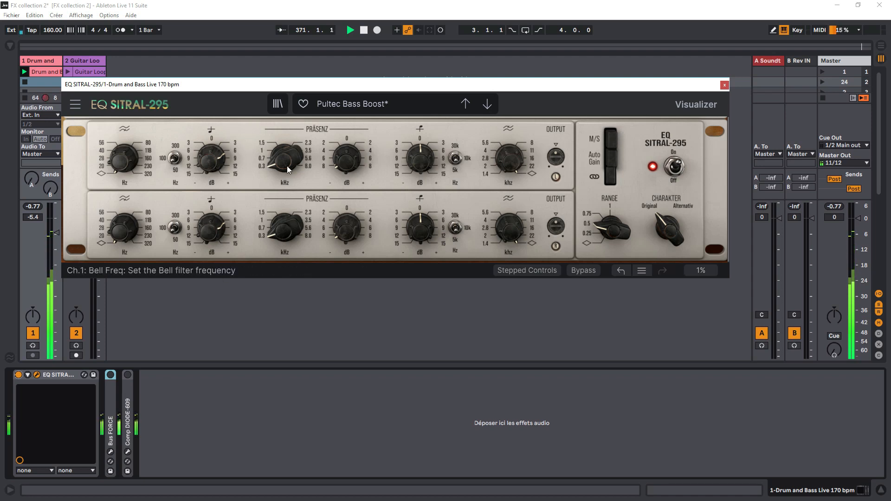
Switch M/S mode on and off repeatedly to compare mid/side with left/right operation, ending in left/right
left_click(617, 139)
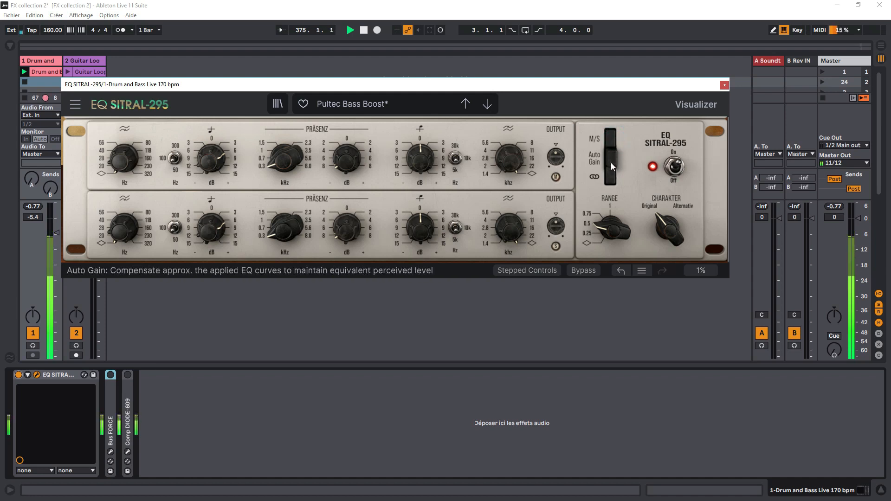
left_click(612, 139)
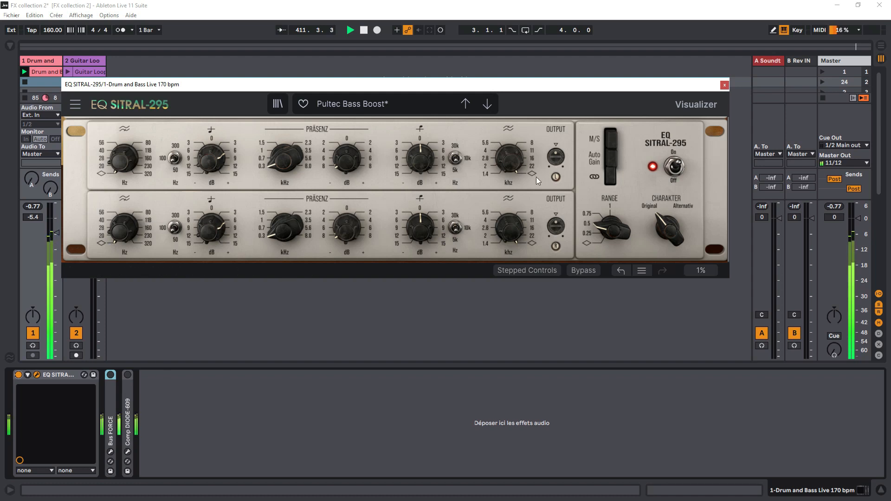
left_click(619, 147)
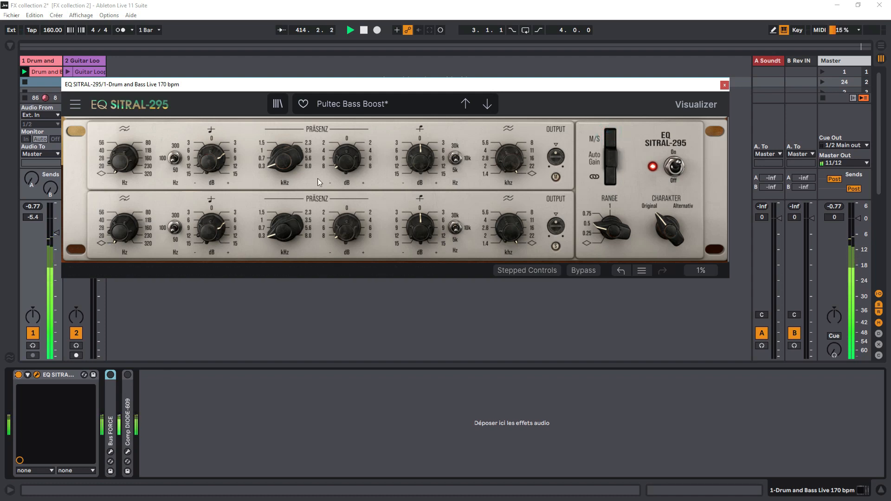
left_click(616, 180)
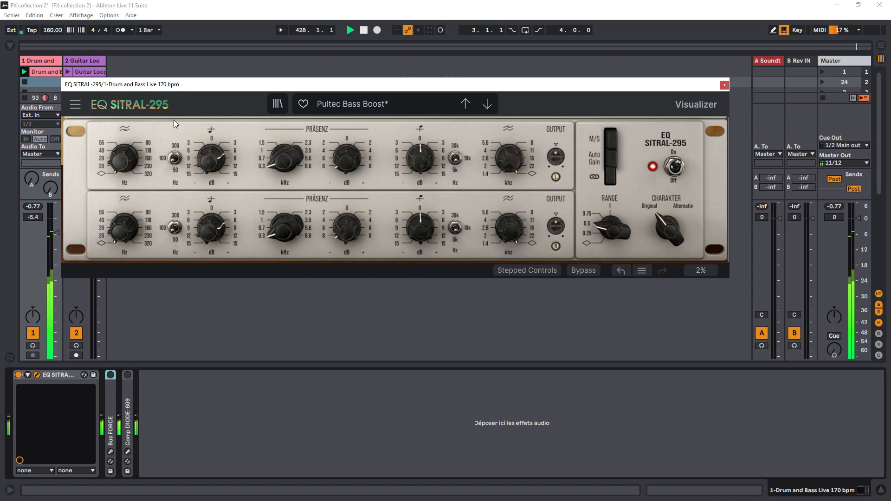
Open the plugin's built-in tutorials and start the Visualizer tutorial without keeping the modified preset
left_click(79, 102)
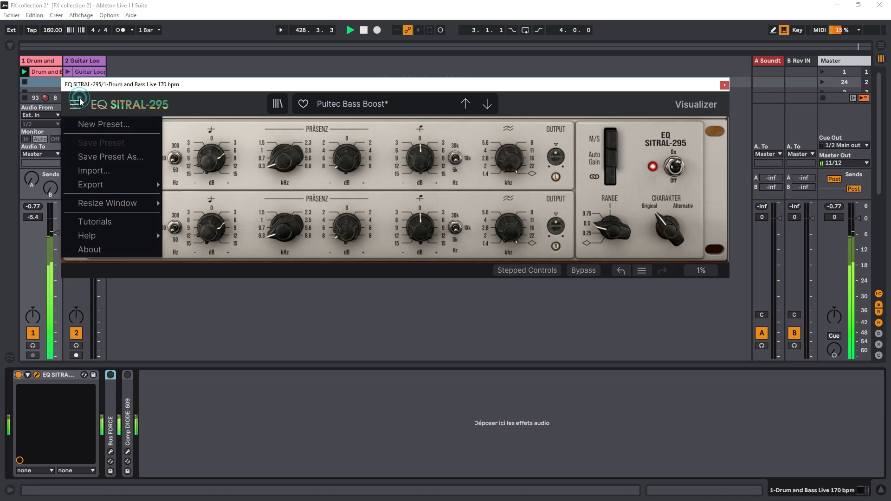
left_click(133, 223)
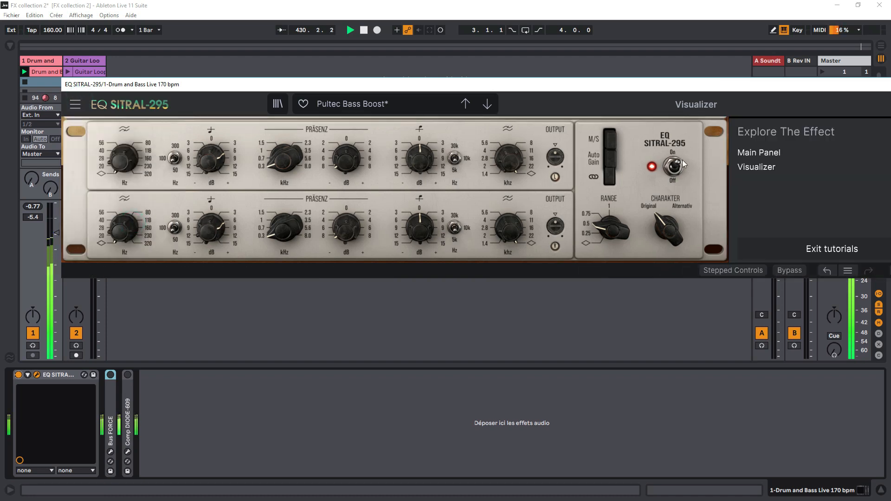
left_click(759, 168)
left_click(599, 219)
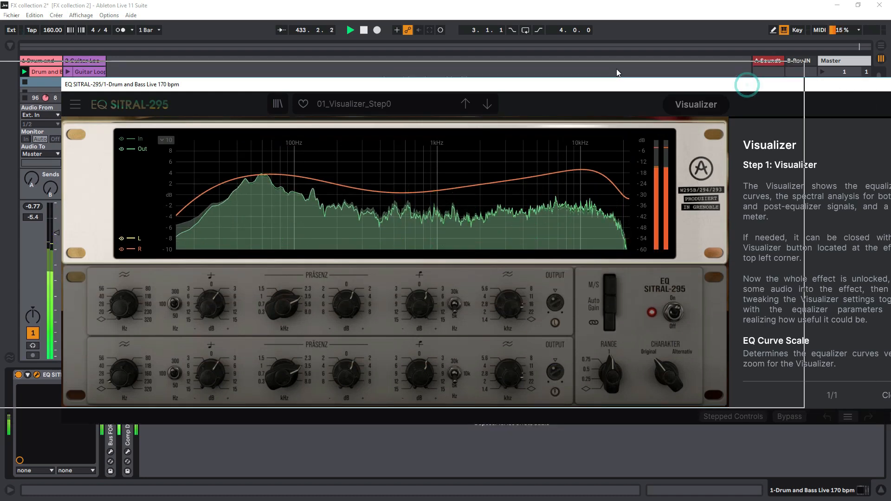
Close the Visualizer tutorial, exit the tutorials, and move the plugin window back with the Visualizer hidden
left_click_drag(617, 84, 486, 68)
left_click(768, 380)
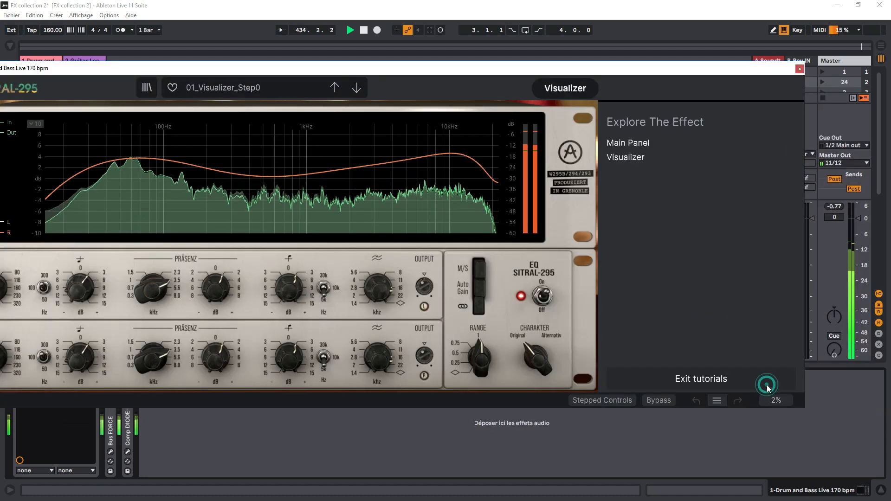
left_click(701, 378)
left_click_drag(230, 68, 423, 72)
left_click(754, 97)
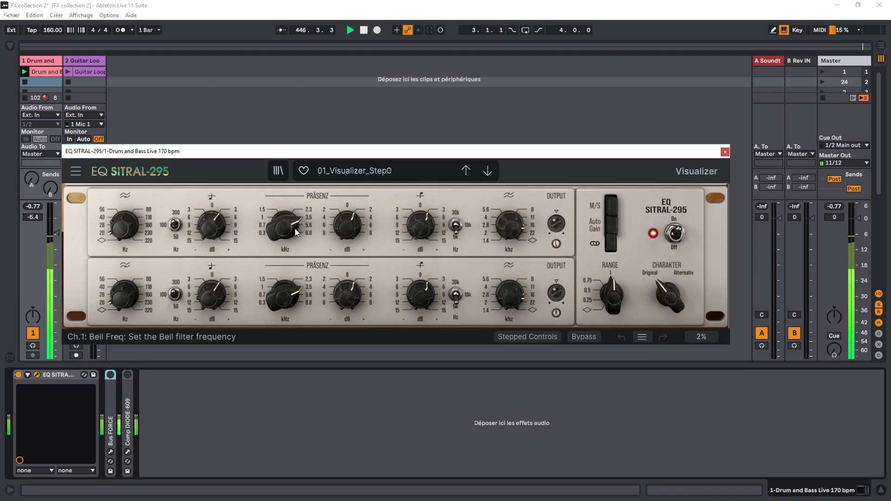
Load the Drum Loop Enhancer preset from the EQ category and turn off its M/S mode
left_click(339, 175)
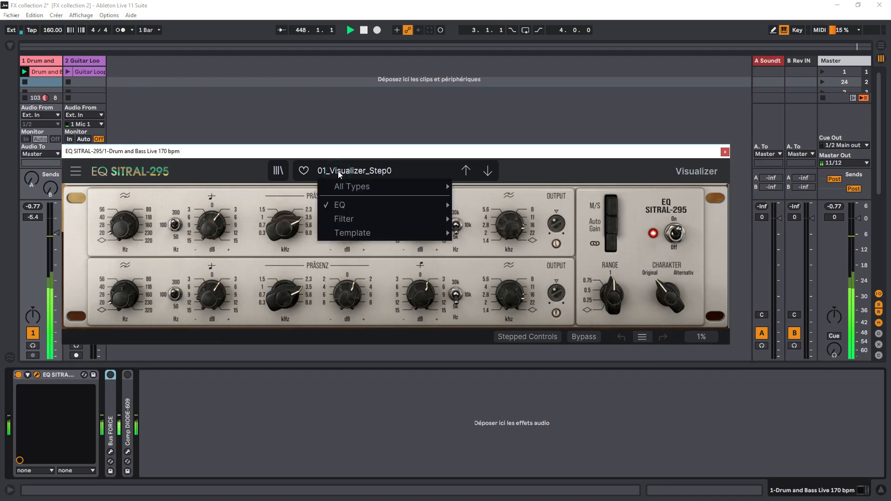
mouse_move(390, 208)
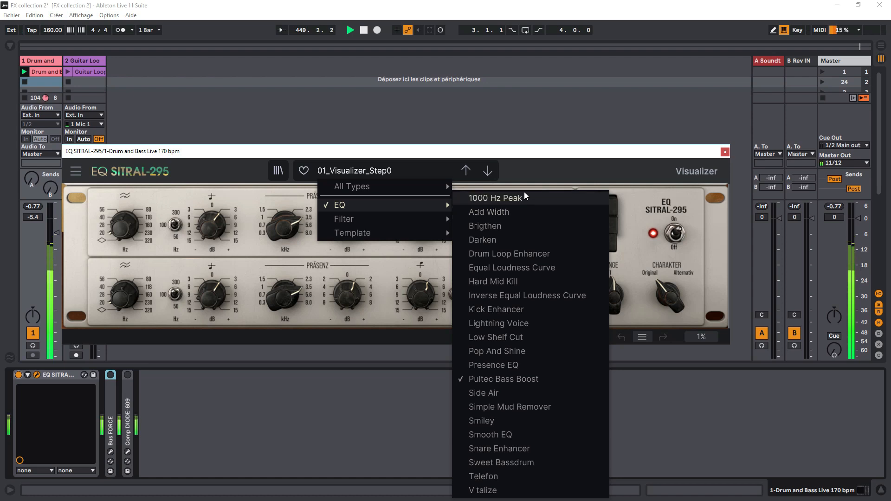
left_click(514, 262)
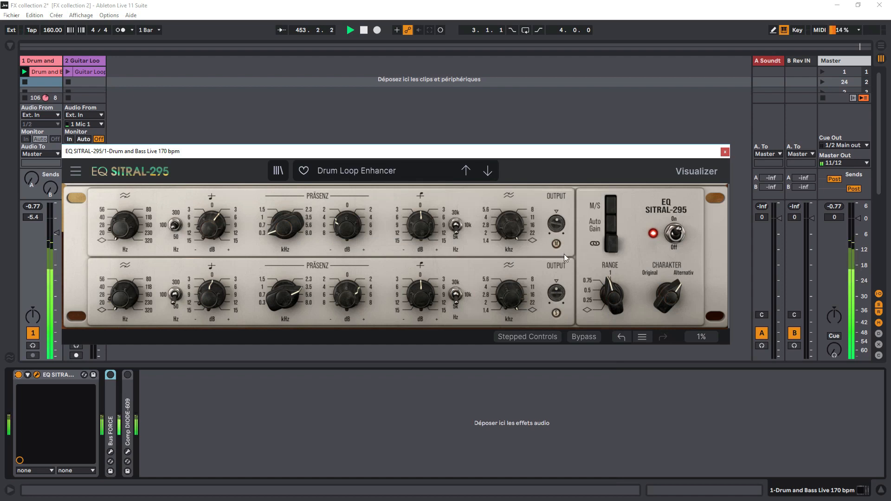
left_click(611, 202)
left_click(612, 203)
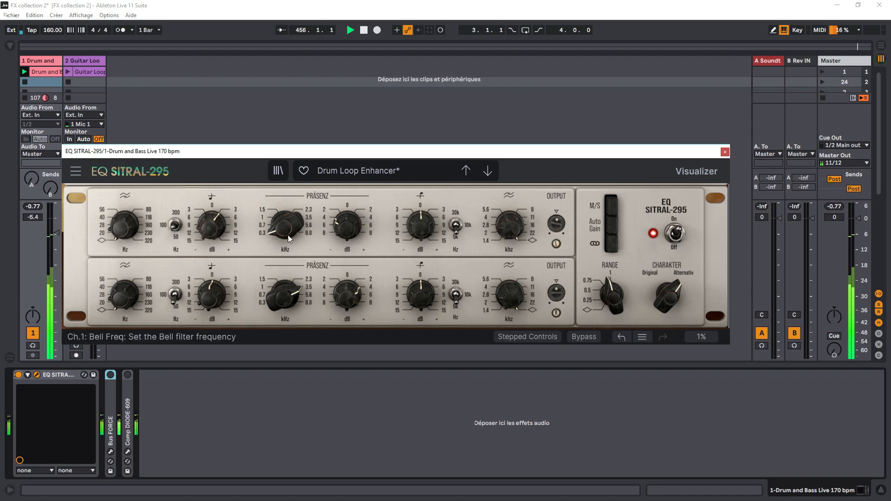
Raise the channel 1 bell filter frequency and sweep the bell gain up and down, reaching +8.00 dB
left_click_drag(288, 239, 287, 211)
mouse_move(347, 225)
left_mouse_down()
mouse_move(347, 246)
mouse_move(356, 211)
left_mouse_up()
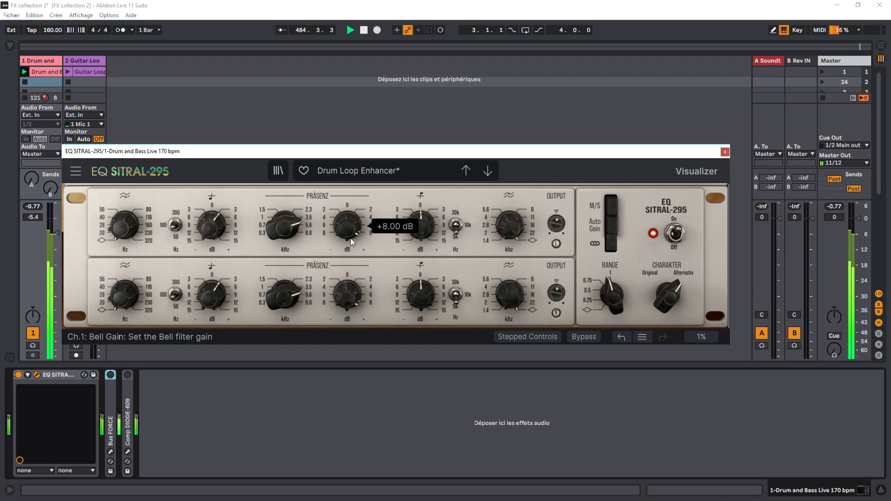
scroll(350, 229, "down", 3)
scroll(350, 230, "down", 10)
scroll(350, 229, "down", 4)
scroll(350, 229, "up", 10)
scroll(350, 228, "down", 6)
scroll(350, 228, "down", 8)
scroll(351, 228, "down", 1)
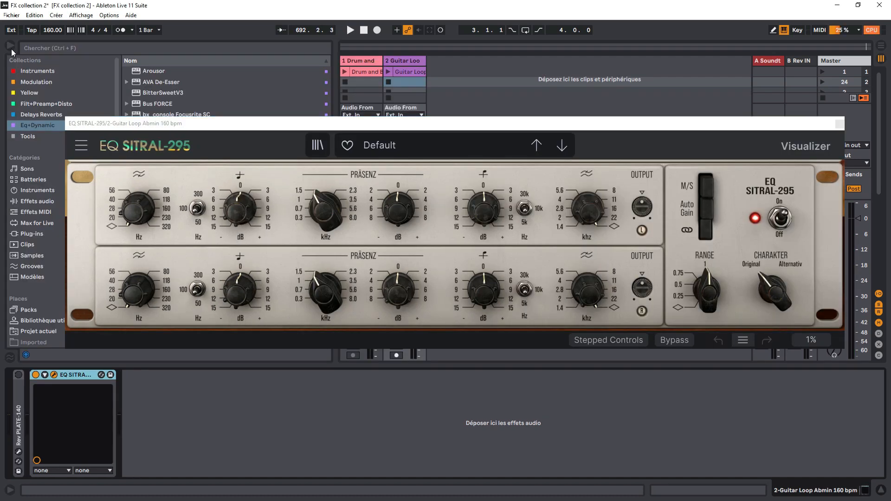
Hide the browser, move the EQ window clear of the mixer, and launch the clip on the Guitar Loop track
left_click(10, 47)
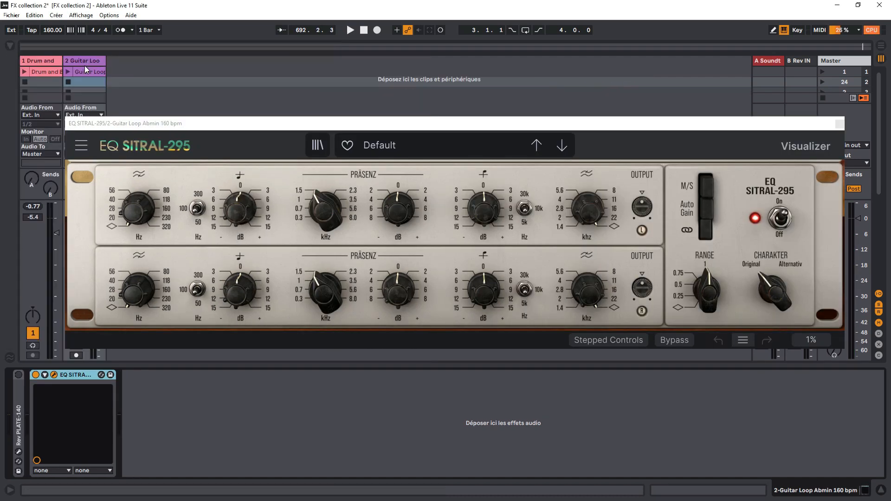
left_click(87, 60)
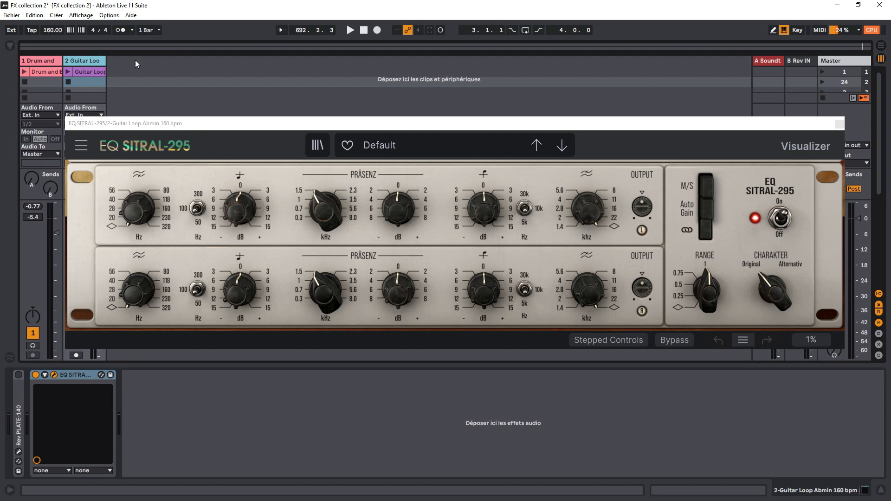
left_click(76, 71)
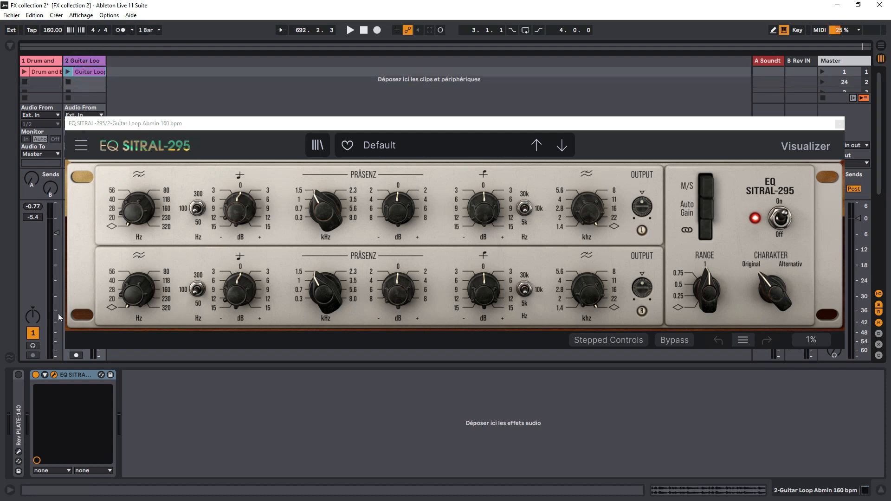
left_click_drag(133, 124, 216, 108)
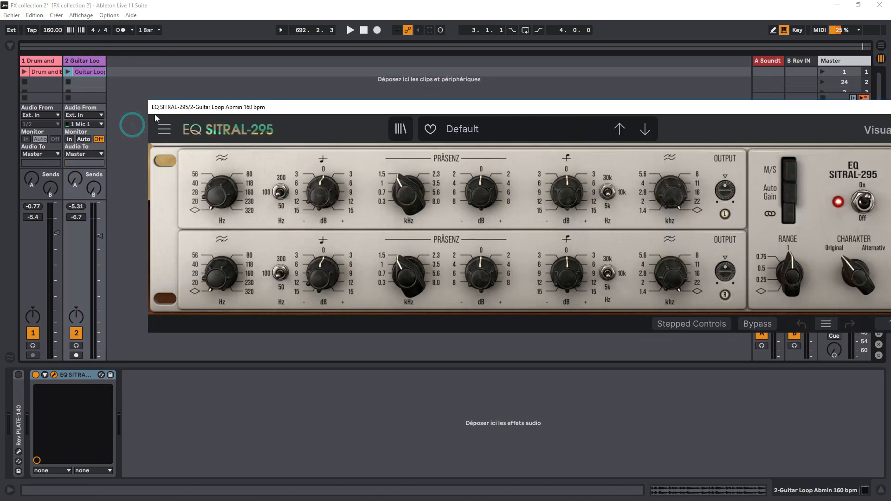
left_click(68, 71)
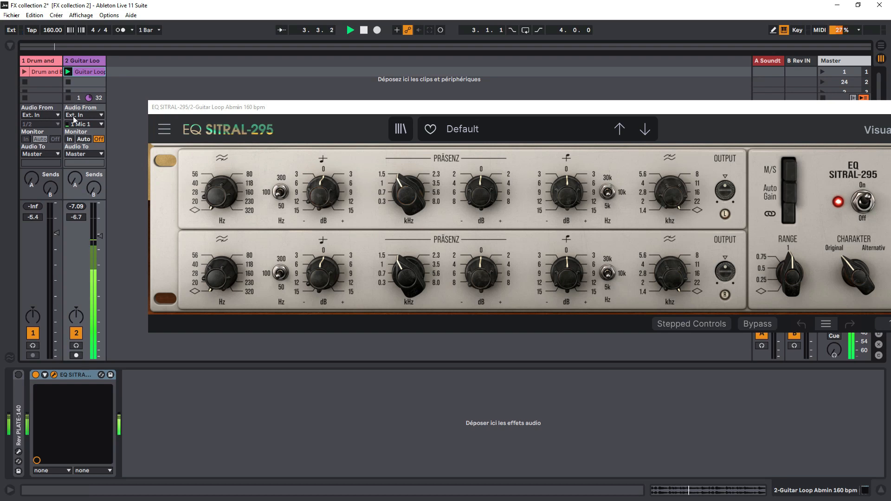
Stop the guitar clip, enable the Rev PLATE-140 device on the guitar track and show its window beside the EQ
left_click(69, 83)
double_click(19, 408)
left_click(17, 374)
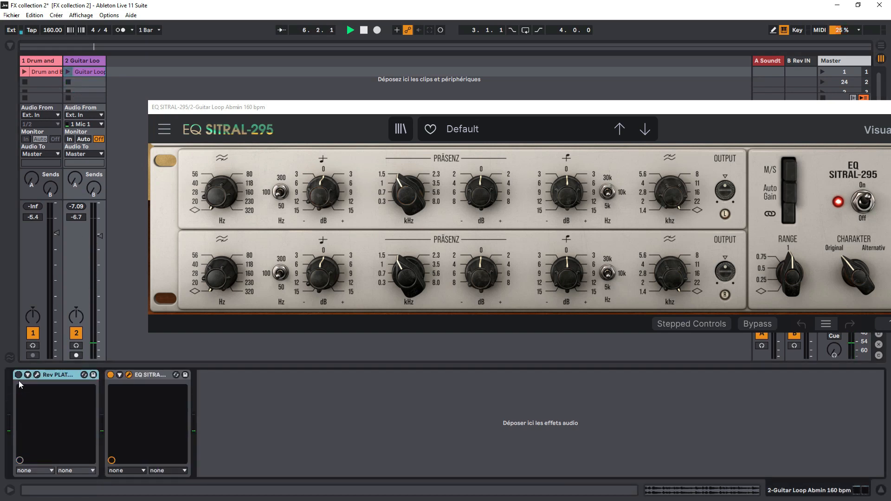
left_click(19, 375)
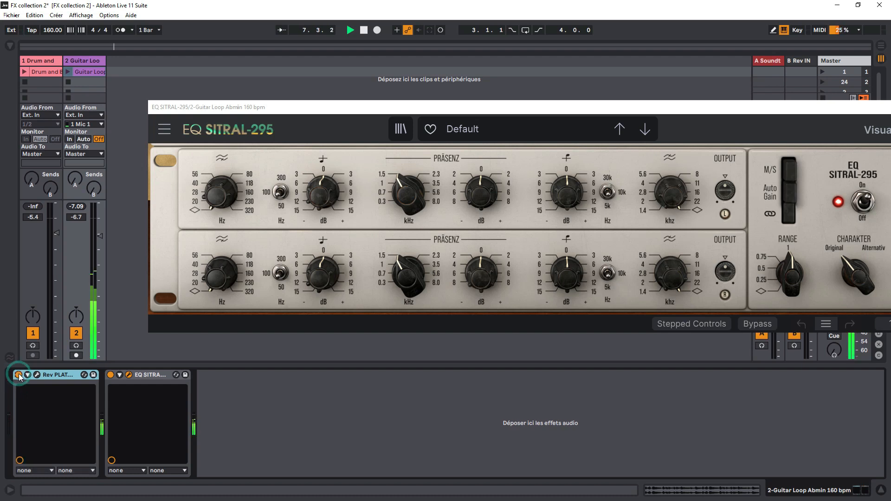
left_click(38, 374)
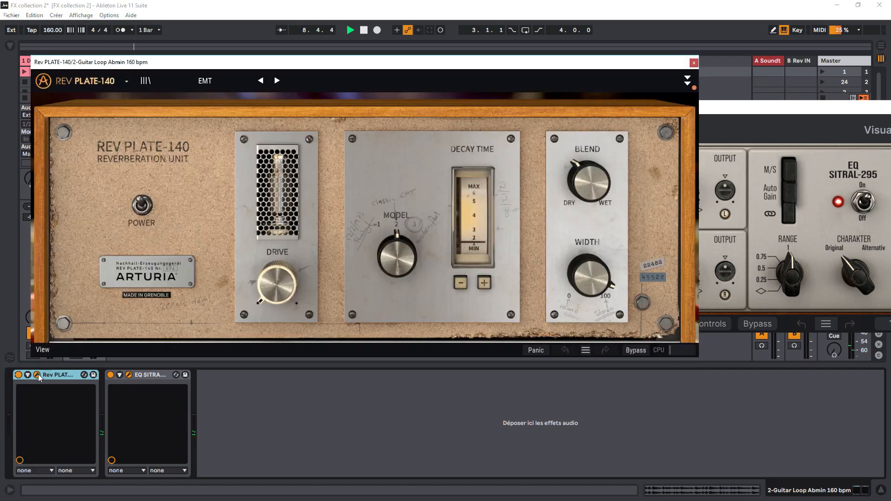
left_click(38, 374)
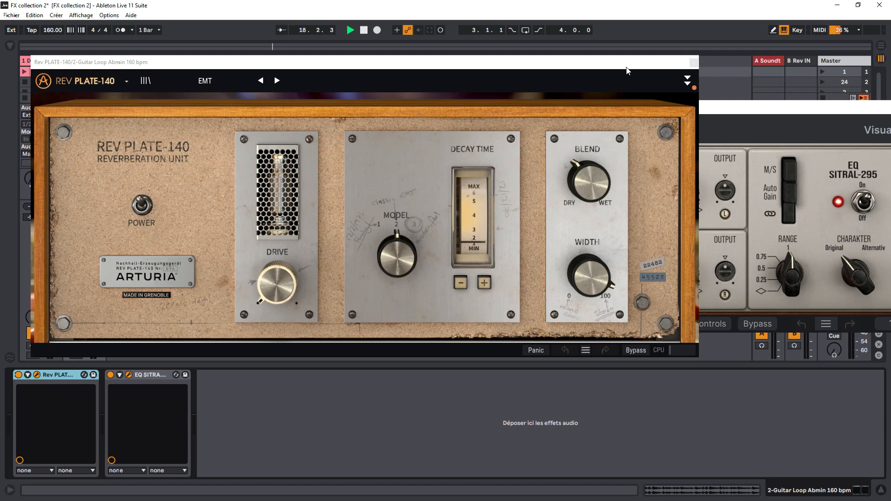
left_click_drag(667, 65, 852, 180)
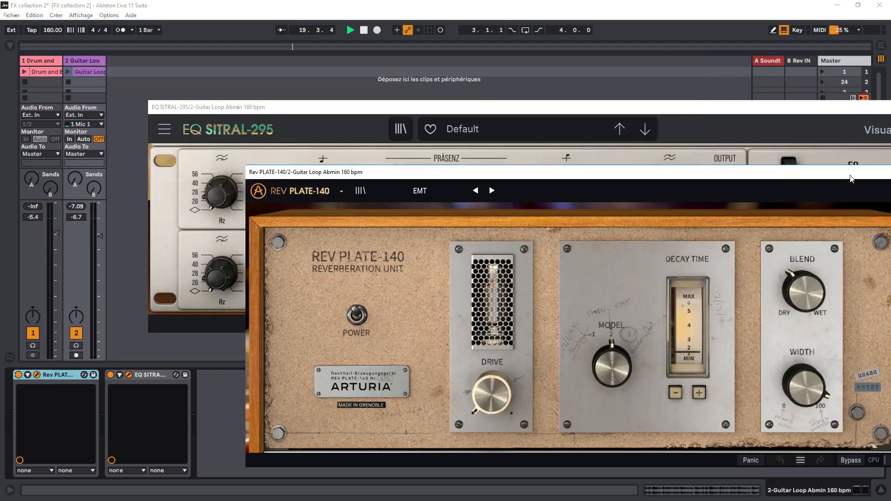
Play the guitar loop, set the plate reverb's Blend to 0.121 and close the reverb window
left_click(68, 72)
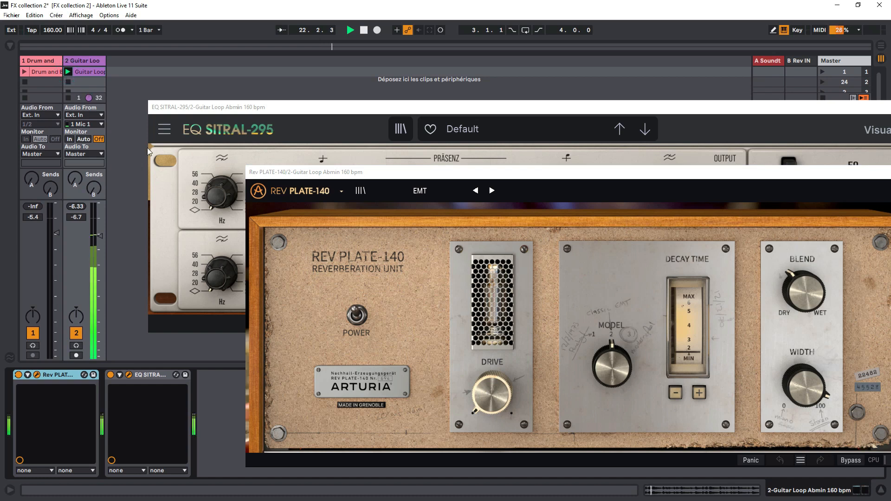
left_click_drag(326, 171, 97, 110)
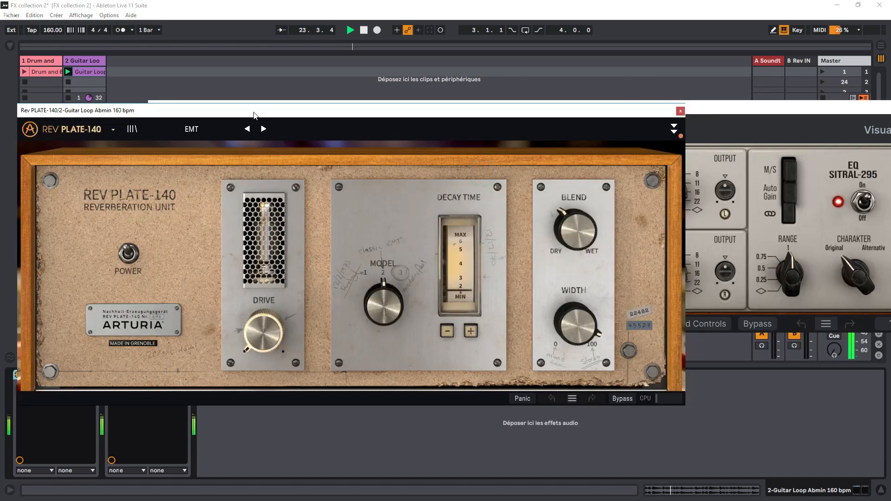
mouse_move(575, 230)
left_mouse_down()
mouse_move(576, 217)
mouse_move(576, 232)
left_mouse_up()
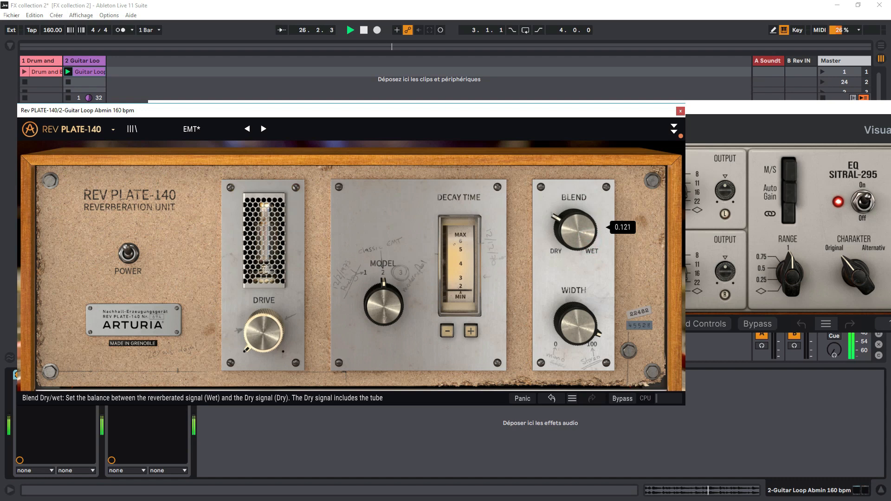
left_click(681, 111)
Bring the guitar's EQ fully into view, enable M/S mode and boost the mid channel's low shelf gain
left_click_drag(687, 112, 482, 119)
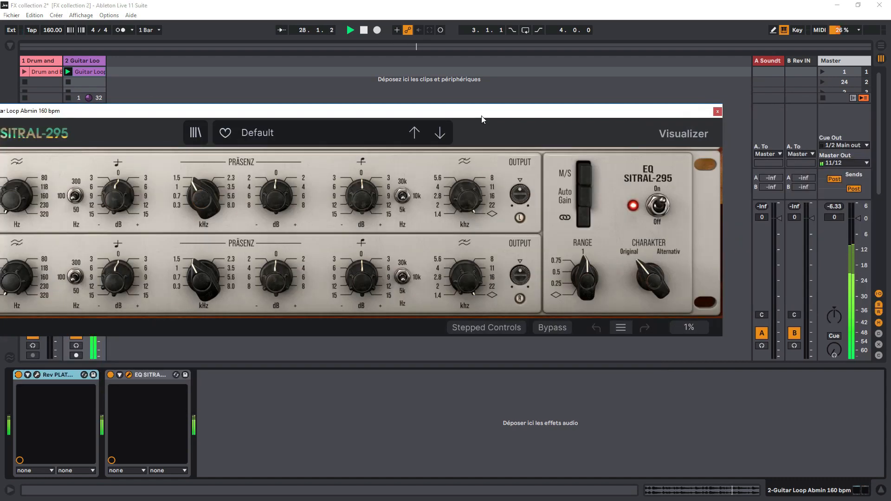
left_click(584, 178)
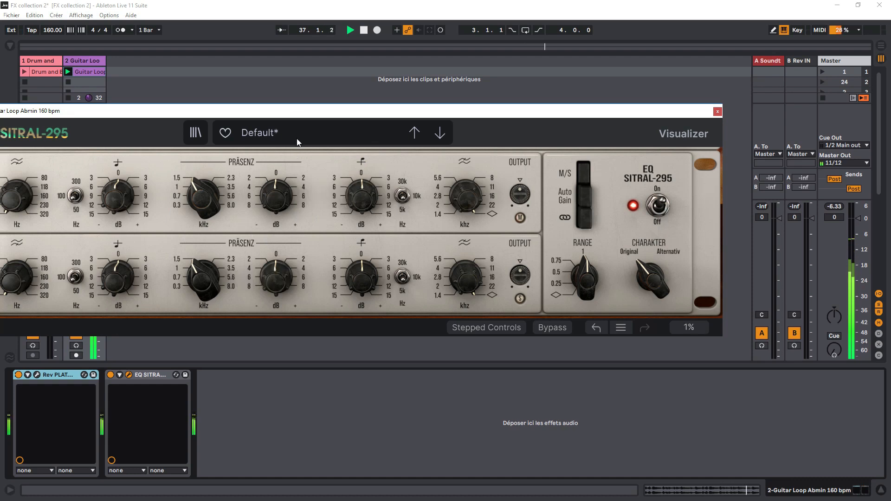
left_click_drag(307, 112, 411, 133)
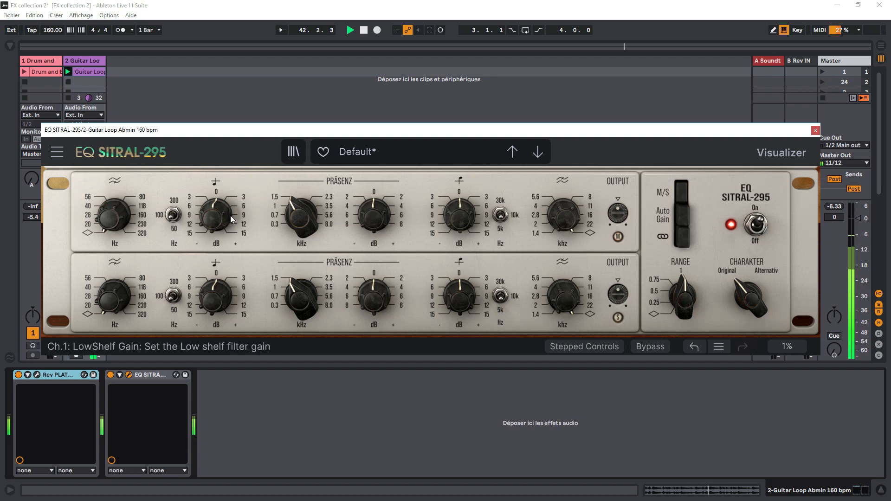
left_click_drag(207, 221, 207, 201)
left_click_drag(216, 213, 216, 213)
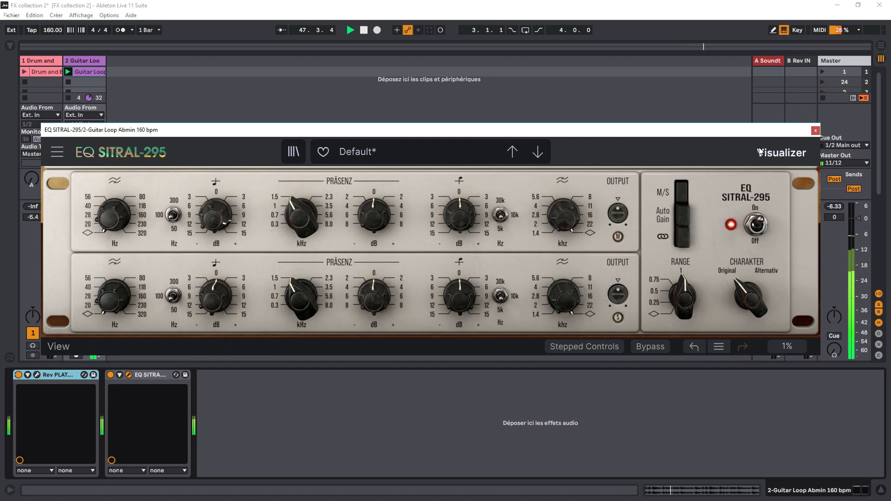
Show the EQ's Visualizer and move the window up to make room for the expanded view
left_click(775, 153)
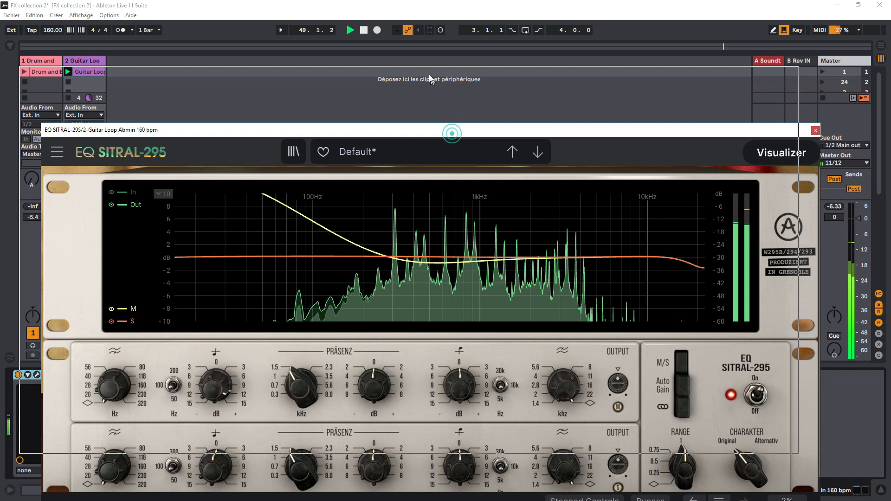
left_click_drag(452, 131, 417, 55)
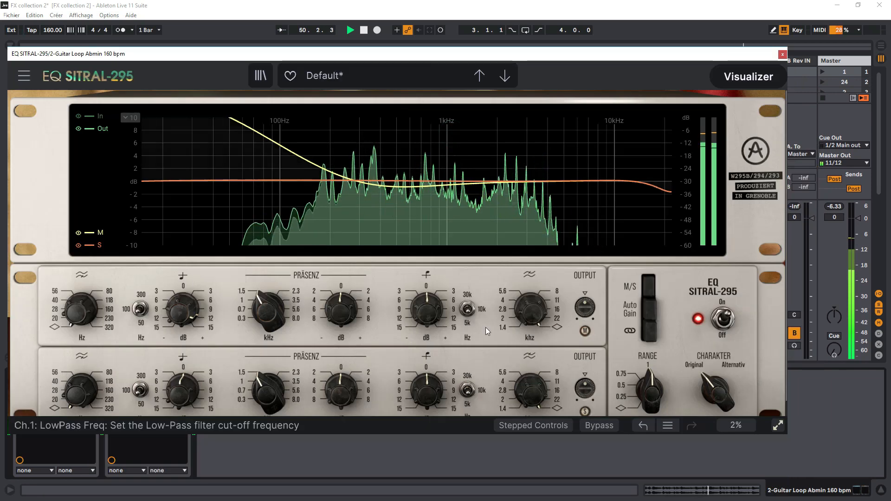
Cut the mid channel's bell gain, and on the side channel set the bell gain to +5.76 dB and lower the low shelf gain
left_click(341, 297)
left_click_drag(341, 297, 341, 327)
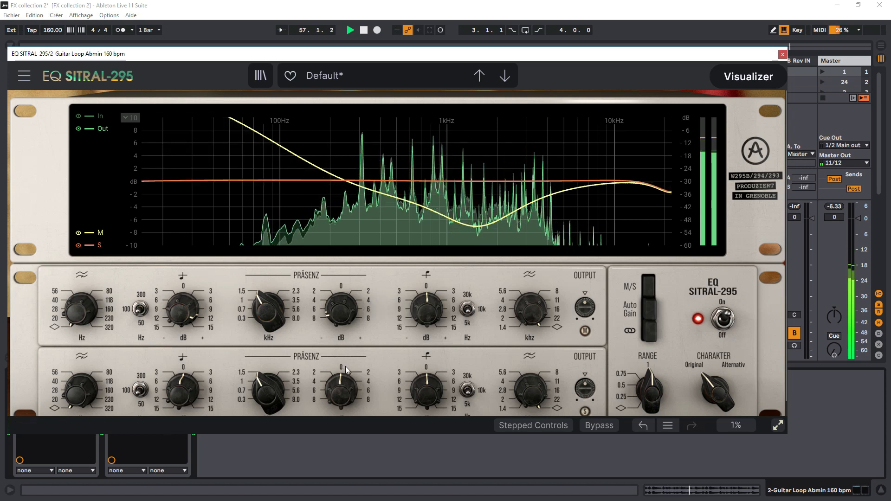
left_click_drag(342, 389, 341, 361)
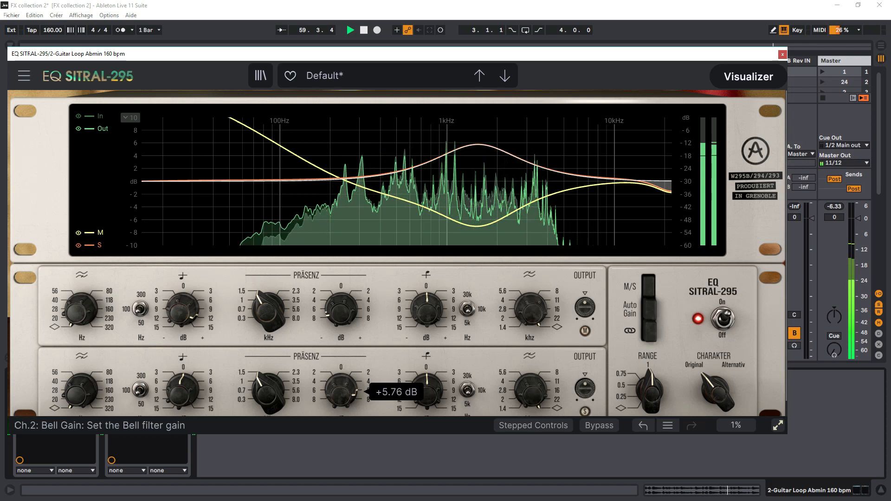
left_click_drag(183, 390, 182, 429)
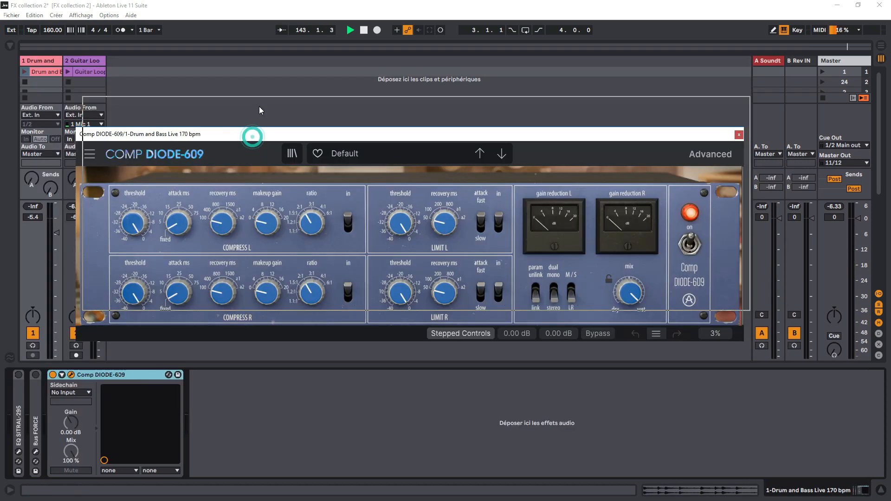
Move the drum track's Comp DIODE-609 window up and toggle its stereo routing between M/S and LR
left_click_drag(251, 135, 259, 109)
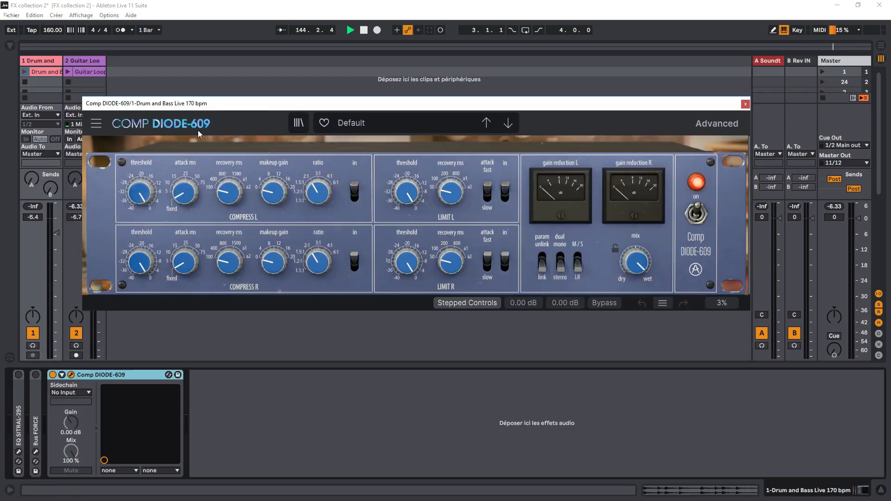
left_click_drag(447, 106, 442, 108)
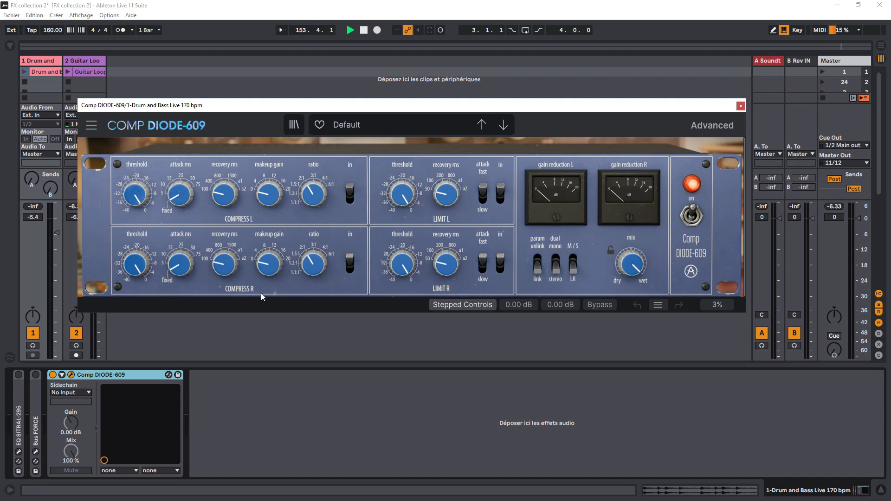
left_click(574, 268)
left_click(574, 263)
left_click(574, 263)
left_click(574, 263)
left_click(573, 263)
left_click(574, 263)
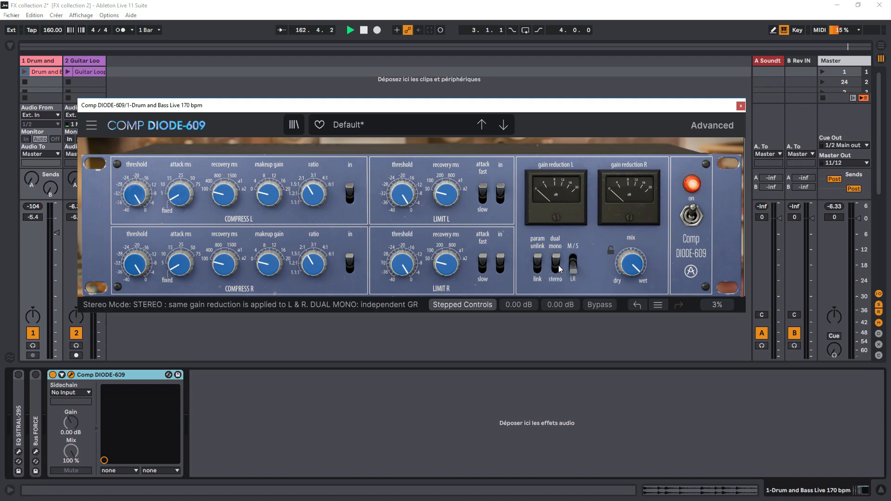
Try the compressor's dual mono/stereo and parameter link switches, and show the Advanced controls
left_click(556, 264)
left_click(539, 260)
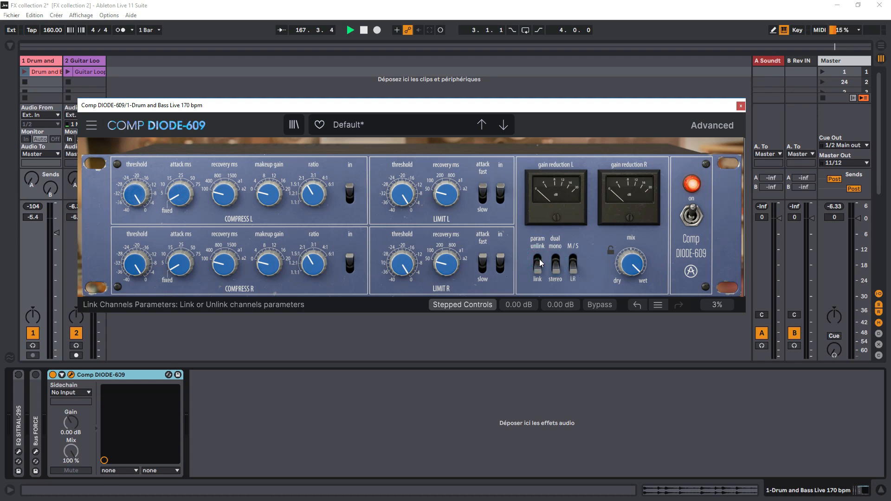
left_click(704, 129)
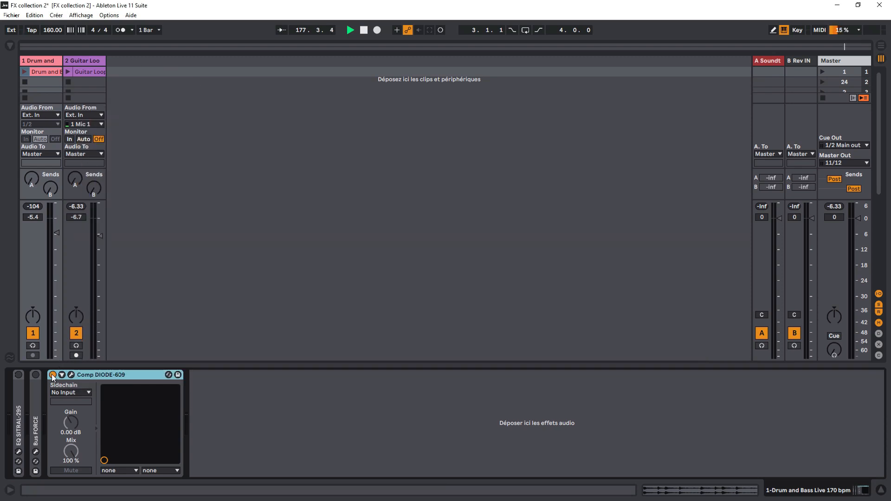
Turn off Comp DIODE-609 on the drum track and place the device on the Guitar Loop track after the EQ
left_click(53, 375)
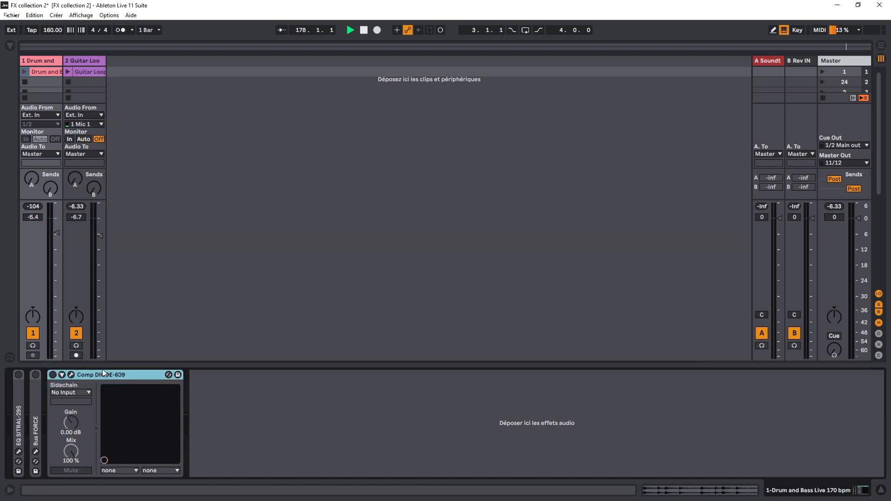
left_click(85, 64)
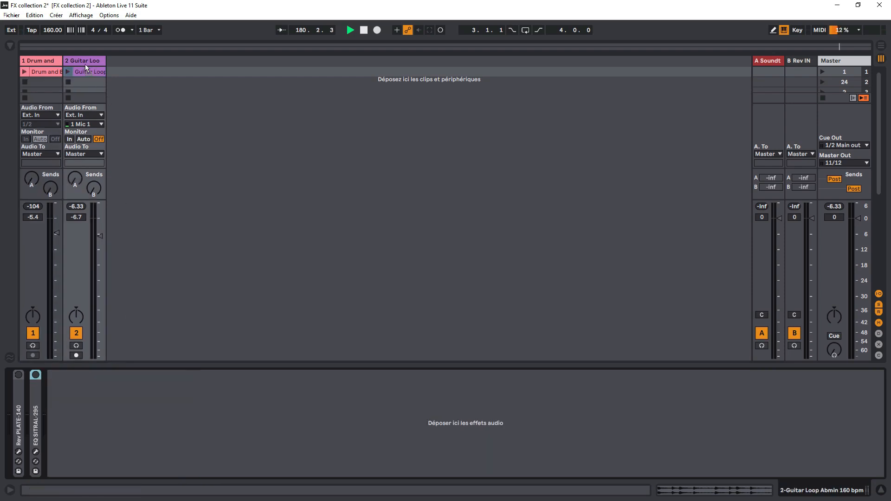
left_click_drag(88, 66, 86, 418)
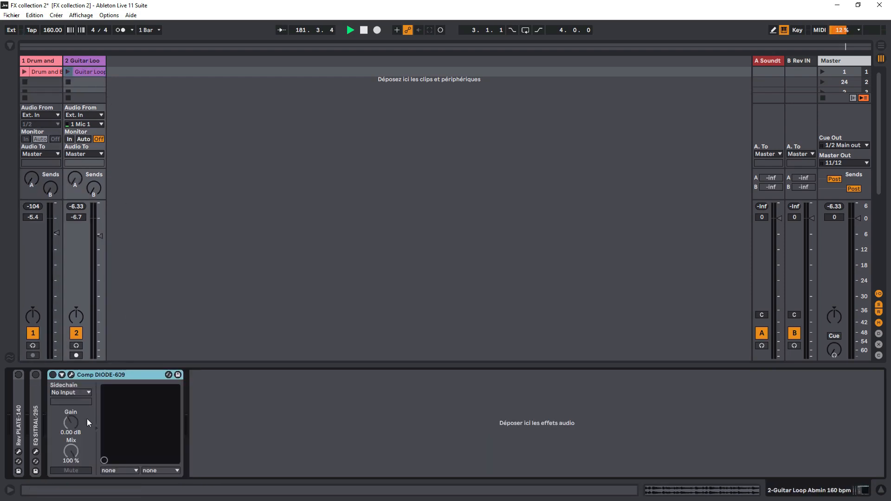
Enable the guitar track's Comp DIODE-609, show its window and set the side chain to external
left_click(53, 375)
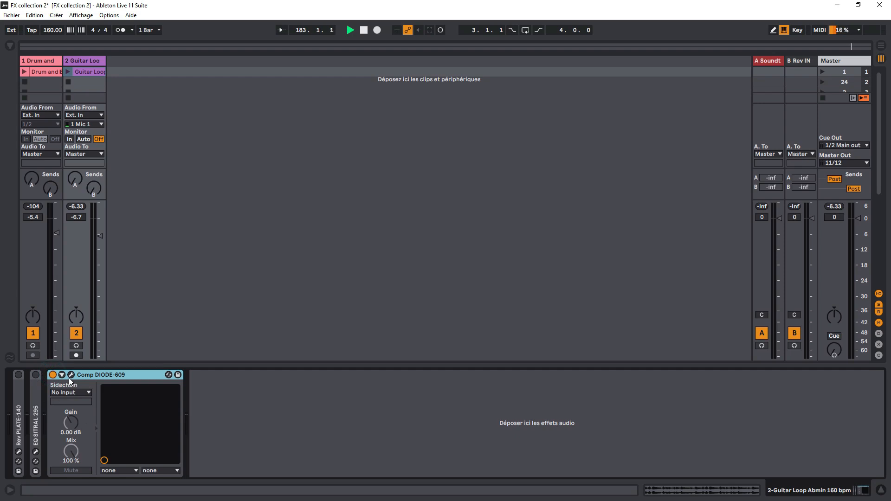
left_click(71, 375)
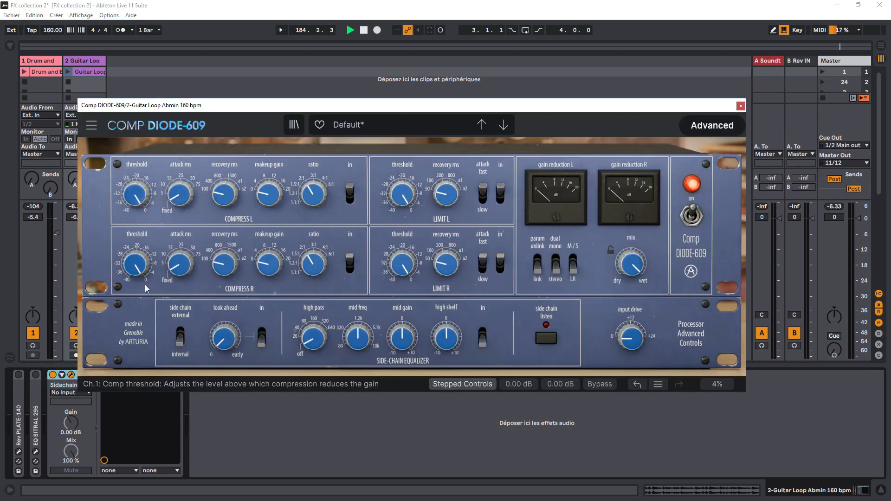
left_click(179, 343)
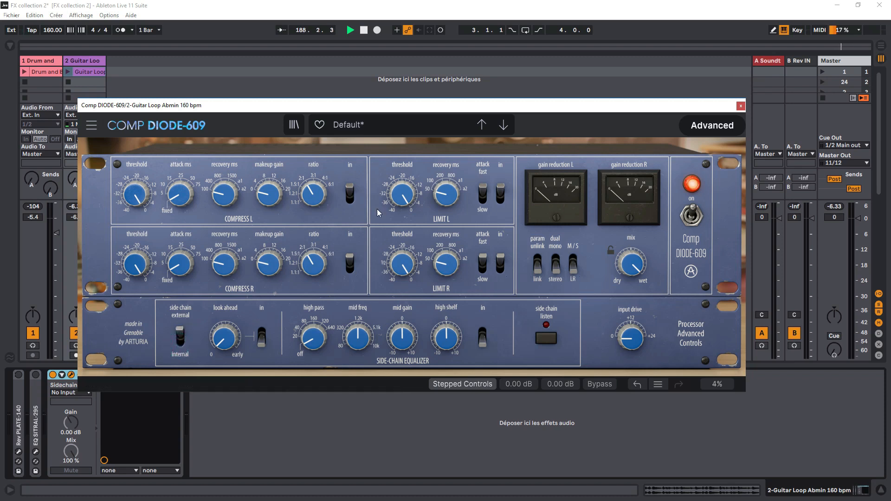
Close the compressor window and set the device's Sidechain source to 1-Drum and Bass Live 170 bpm
left_click(741, 106)
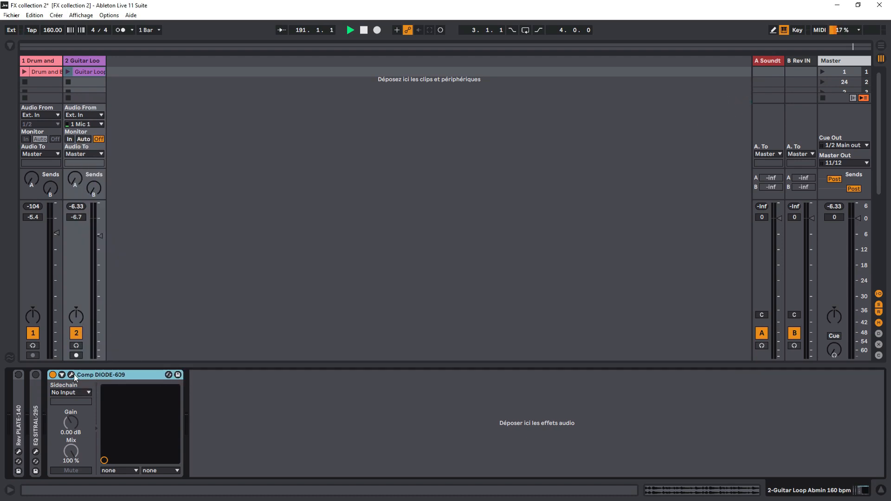
left_click(59, 393)
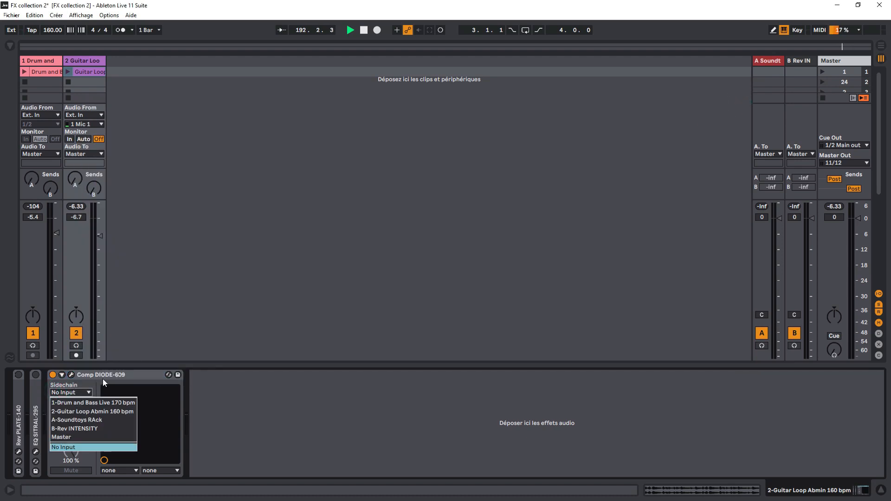
left_click(112, 406)
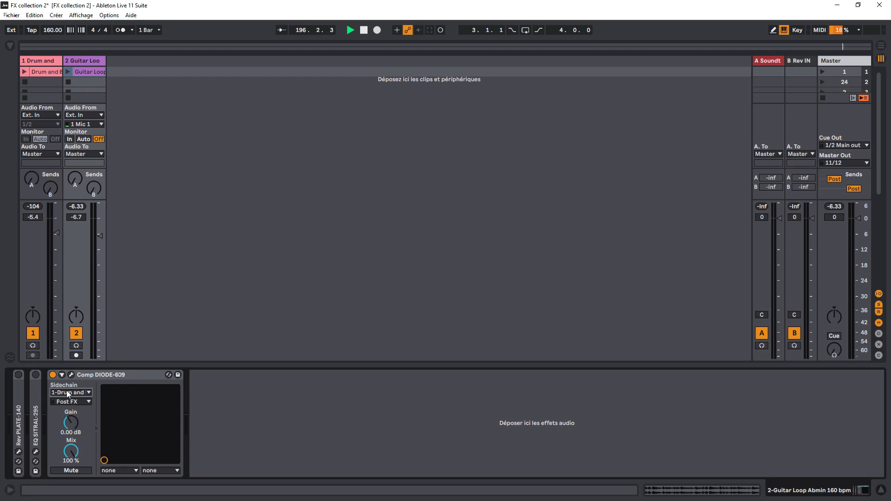
Launch the guitar and drum clips together and show the guitar track's Comp DIODE-609 window again
left_click(68, 72)
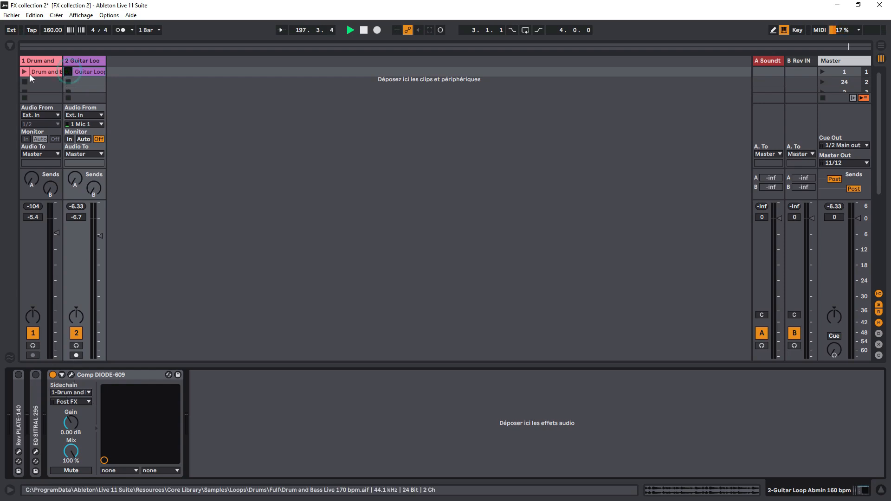
left_click(23, 72)
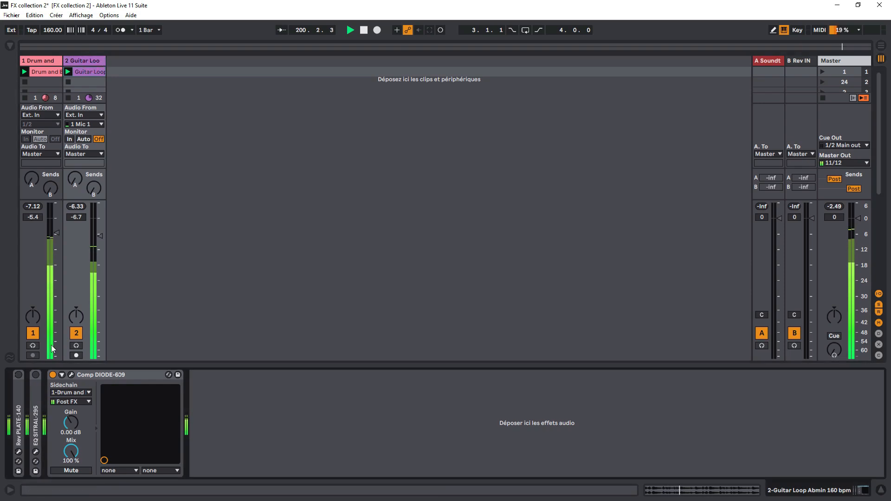
left_click(70, 374)
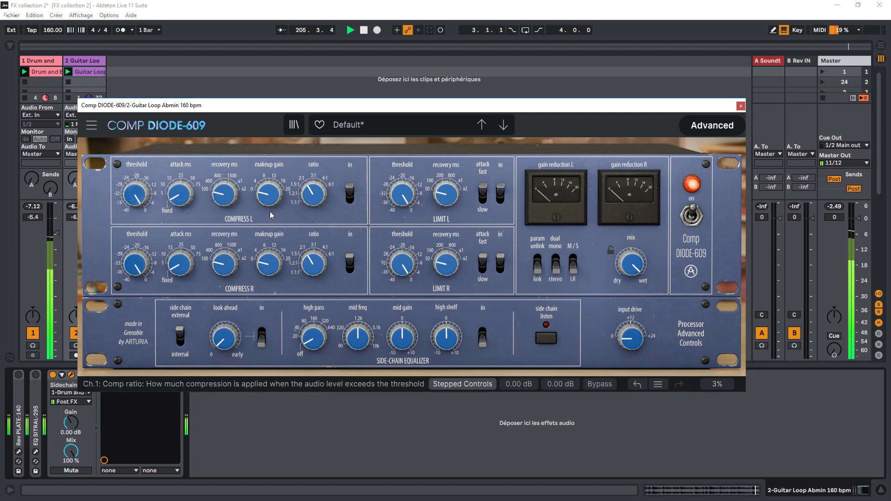
Lower the compressor's threshold past -22 dBm and lengthen its attack and recovery times while the loops play
mouse_move(135, 199)
scroll(135, 199, "down", 8)
scroll(136, 199, "down", 3)
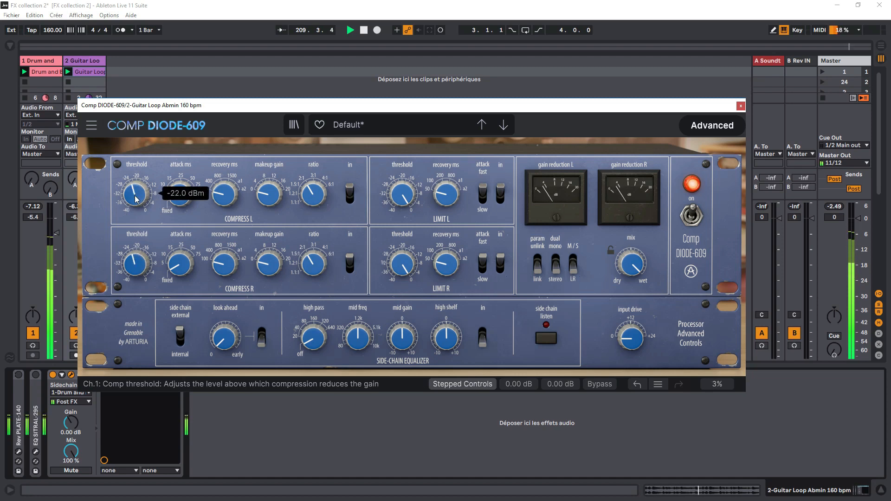
scroll(136, 200, "down", 3)
scroll(136, 199, "up", 3)
scroll(136, 200, "down", 1)
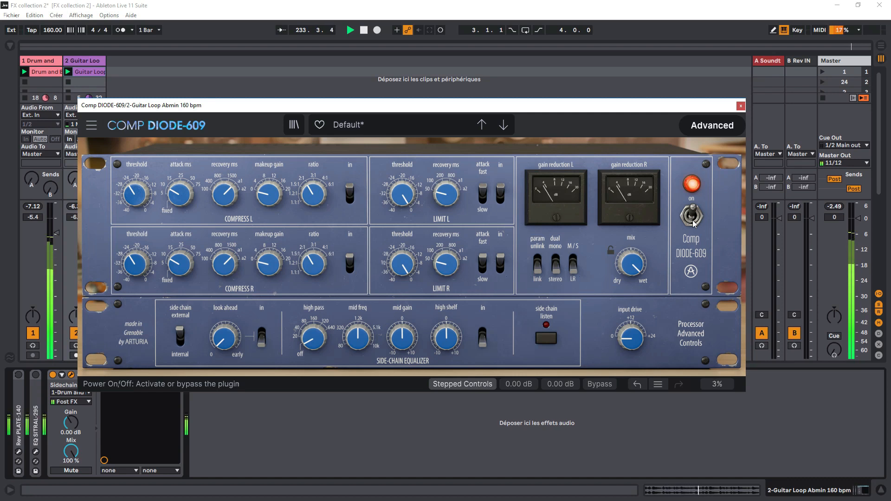
Compare the sound with the compressor on and off, leaving it off, relaunch scene 1 and stop all clips
left_click(693, 220)
left_click(693, 220)
left_click(691, 216)
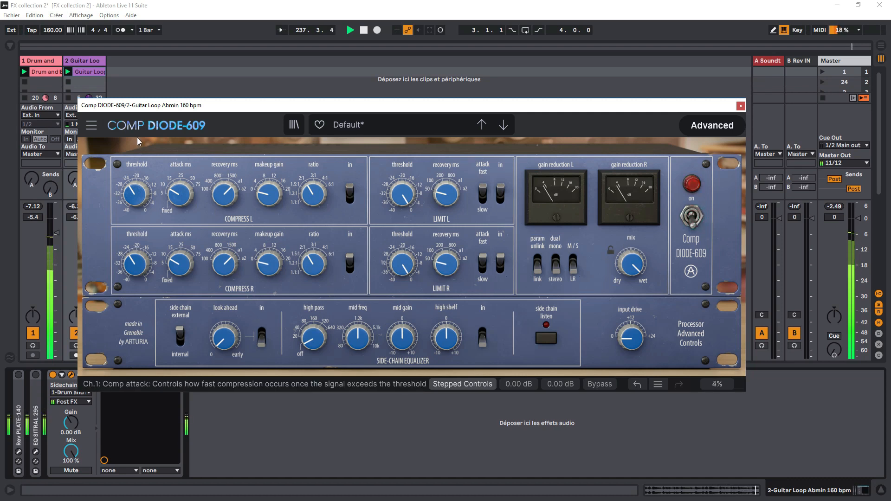
left_click(823, 72)
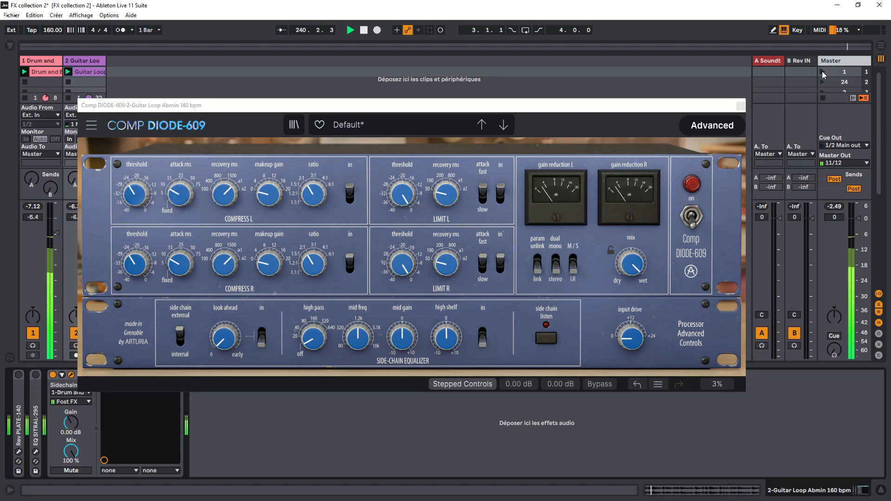
left_click(823, 98)
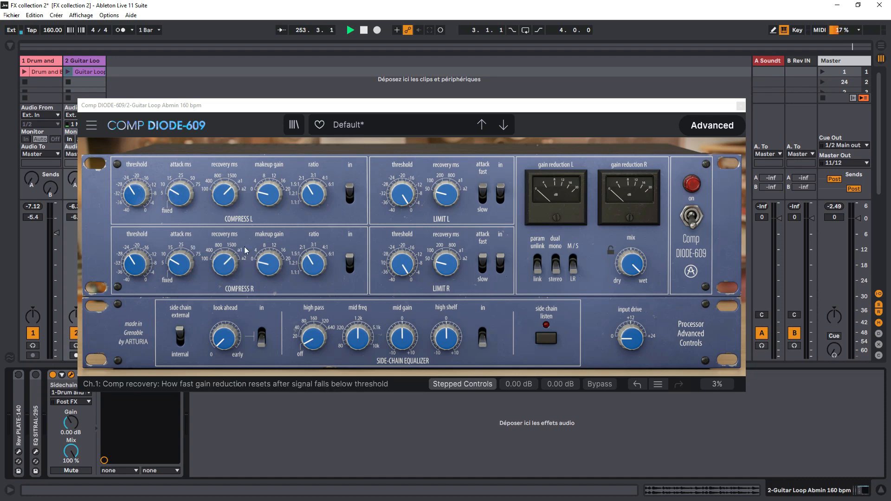
Sweep the compressor's makeup gain up and down, leaving it raised, and increase the ratio above 2:1
scroll(273, 207, "up", 8)
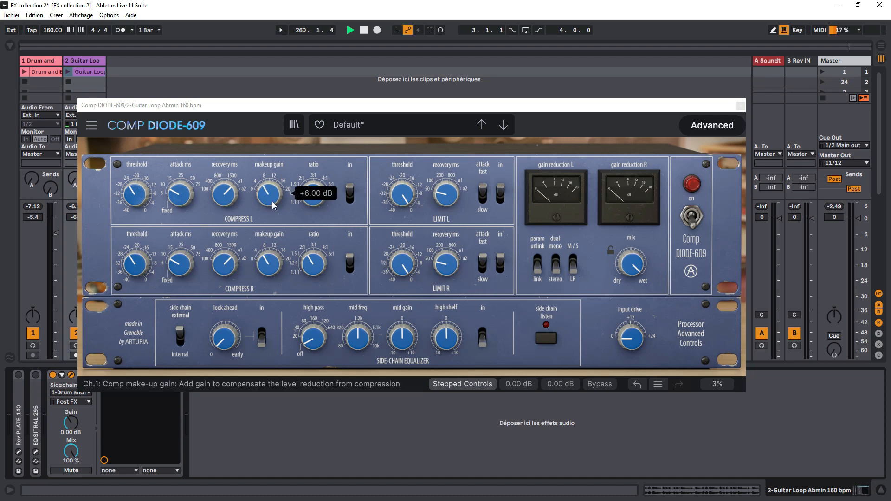
double_click(272, 200)
scroll(271, 199, "up", 2)
scroll(273, 204, "up", 7)
scroll(272, 203, "down", 7)
scroll(272, 204, "up", 8)
scroll(272, 203, "down", 9)
scroll(272, 203, "up", 6)
scroll(270, 203, "down", 6)
scroll(270, 203, "up", 4)
scroll(270, 203, "down", 4)
scroll(270, 203, "up", 9)
scroll(270, 203, "down", 8)
scroll(270, 203, "up", 6)
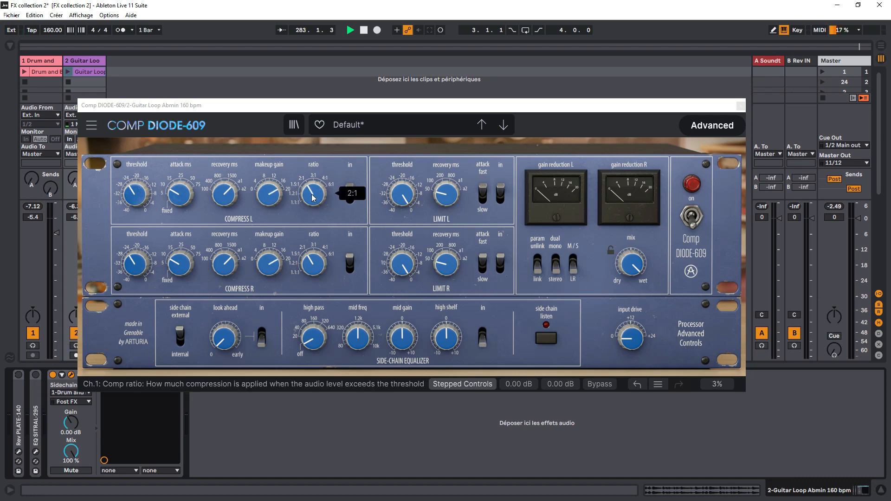
scroll(313, 198, "up", 3)
scroll(313, 198, "down", 2)
Toggle the channel 1 compressor module's enable switch in and out several times
left_click(350, 194)
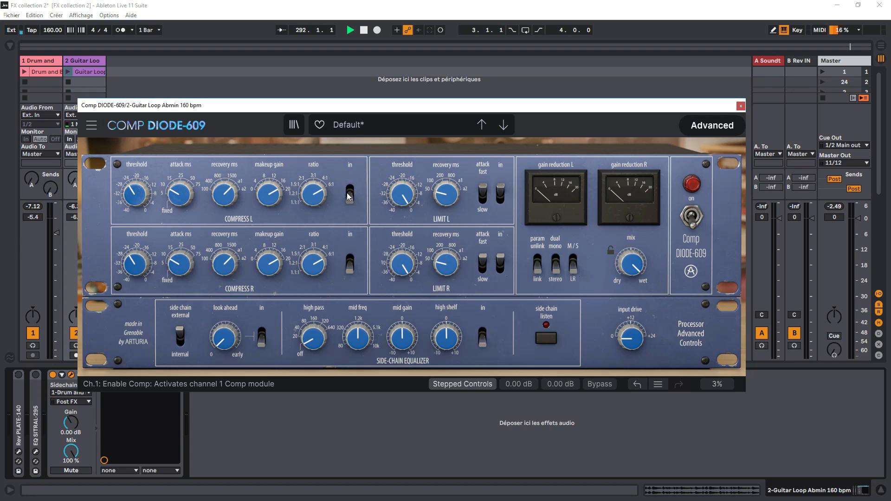
left_click(349, 195)
left_click(349, 195)
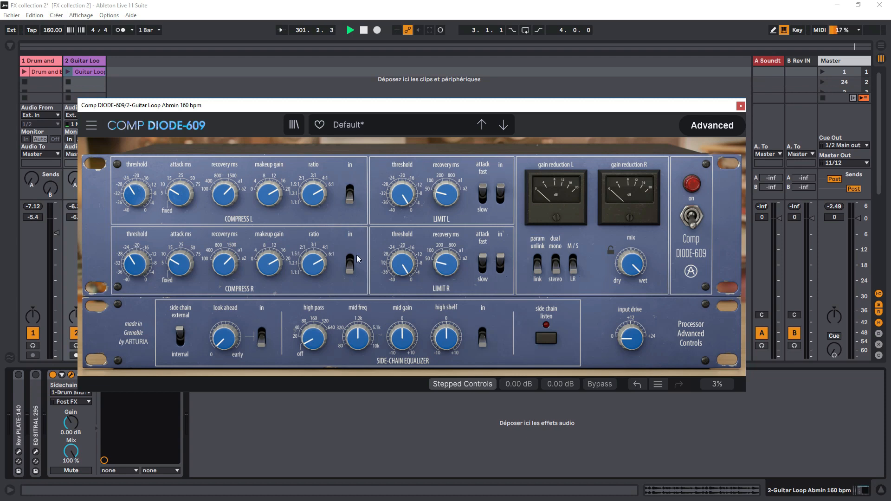
left_click(349, 197)
left_click(349, 196)
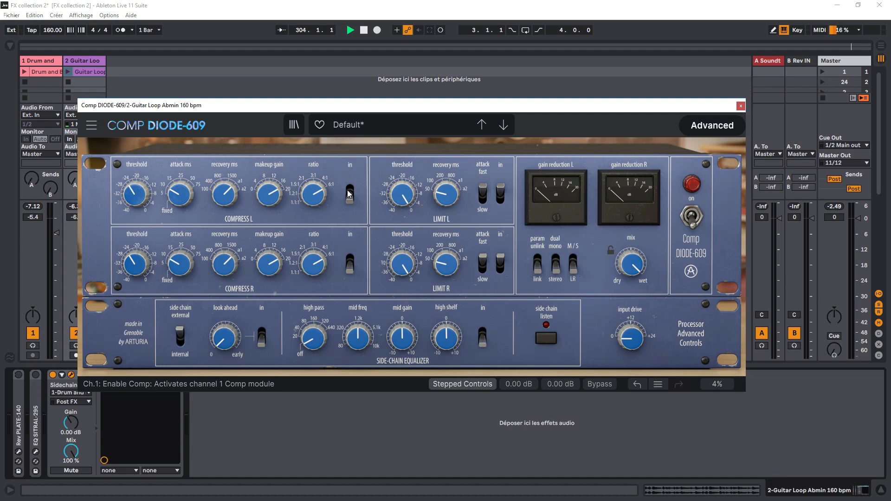
Switch the channel 1 limiter module in and out twice
left_click(500, 197)
left_click(500, 197)
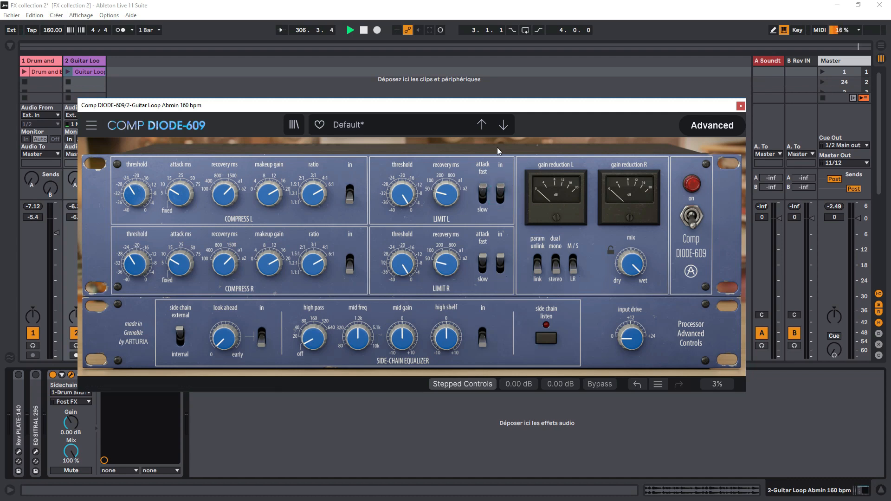
left_click(501, 195)
left_click(501, 196)
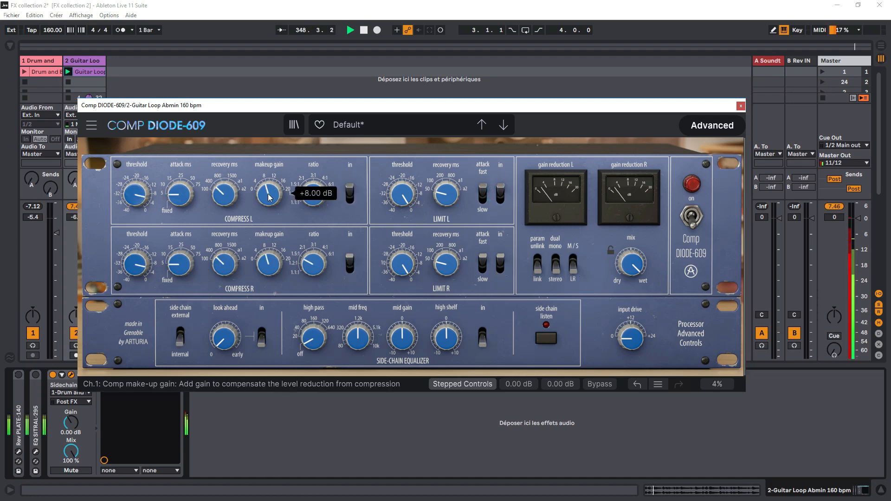
Adjust the compressor's makeup gain around +8.00 dB while the guitar loop plays
scroll(268, 197, "down", 1)
scroll(269, 198, "up", 1)
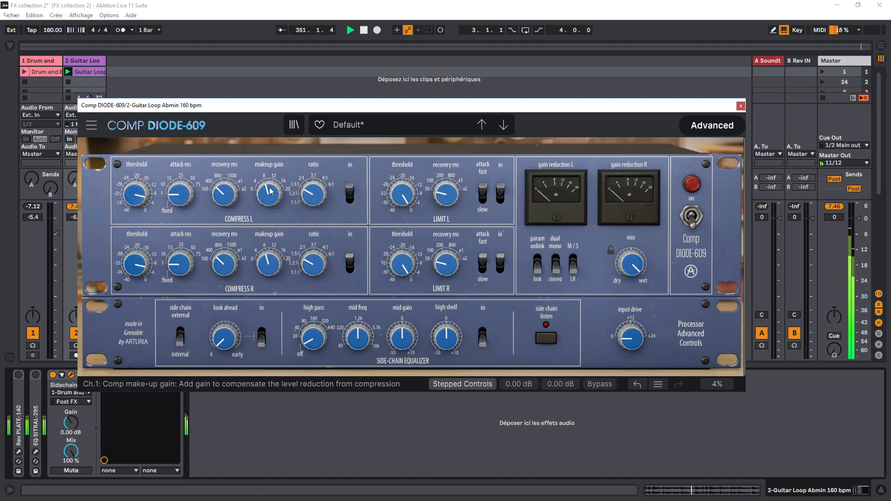
Raise the compressor's makeup gain to +10.0 dB and switch the gain reduction meters to the graph display
scroll(270, 191, "up", 1)
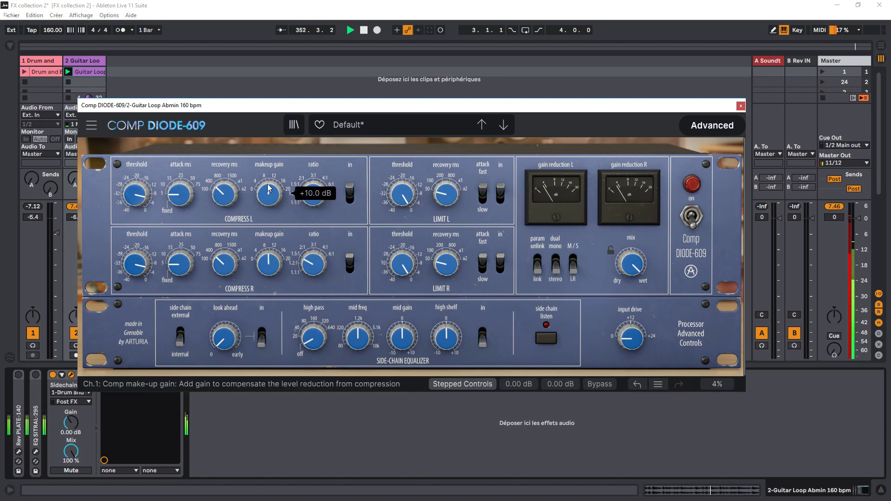
left_click(621, 193)
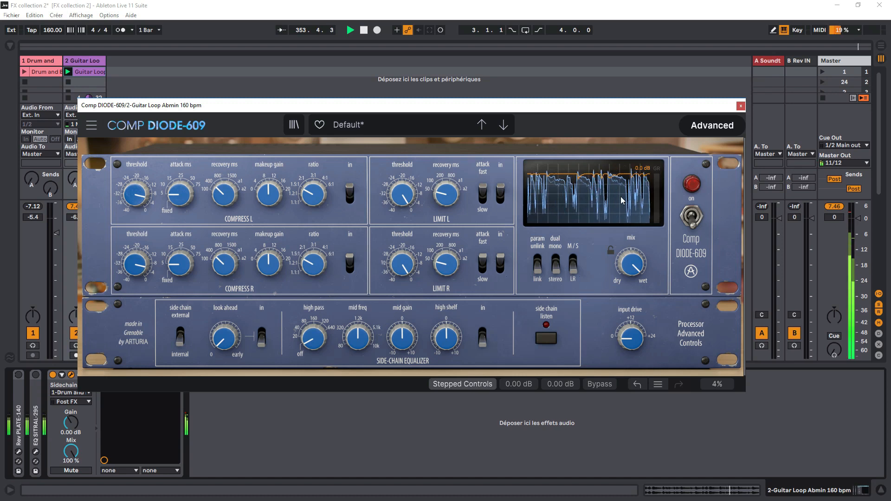
left_click(622, 201)
left_click(659, 179)
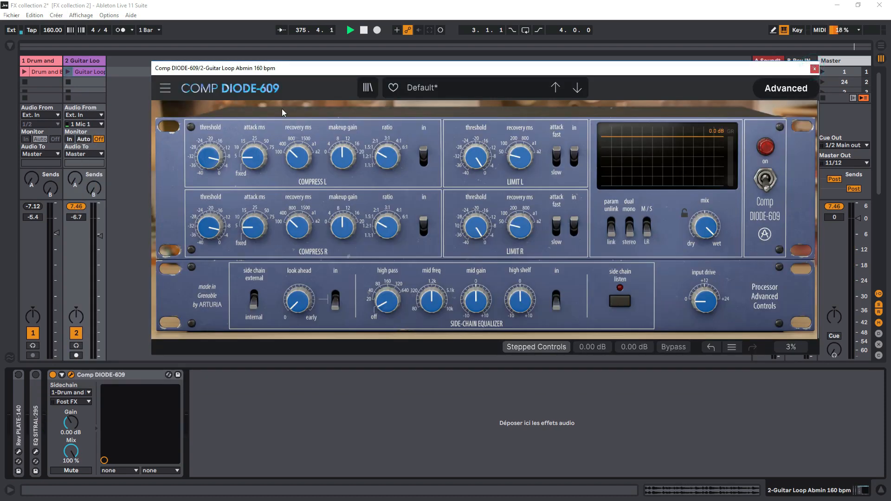
Sweep the compressor's input drive up and return it to 0
left_click(166, 90)
left_click(166, 90)
mouse_move(706, 304)
scroll(706, 304, "up", 17)
scroll(703, 303, "down", 14)
scroll(704, 305, "down", 3)
Collapse and reopen the compressor's advanced controls, then examine the side-chain equalizer and look-ahead switches
left_click(785, 88)
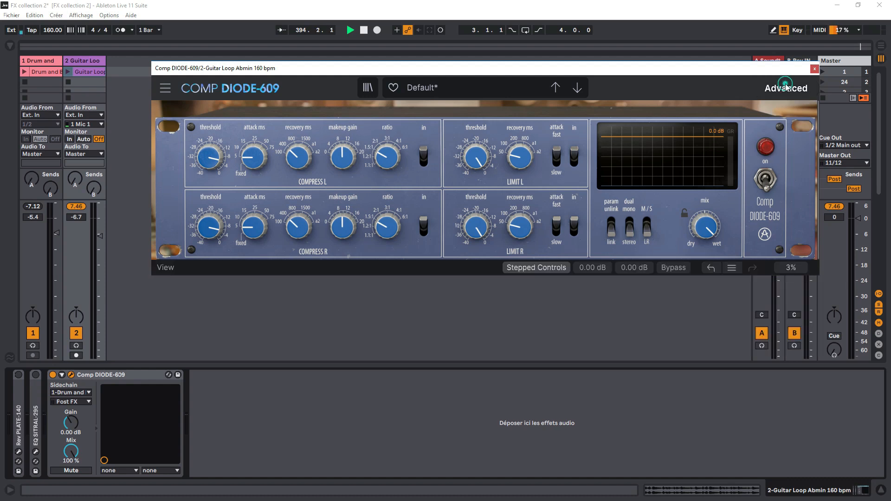
left_click(786, 88)
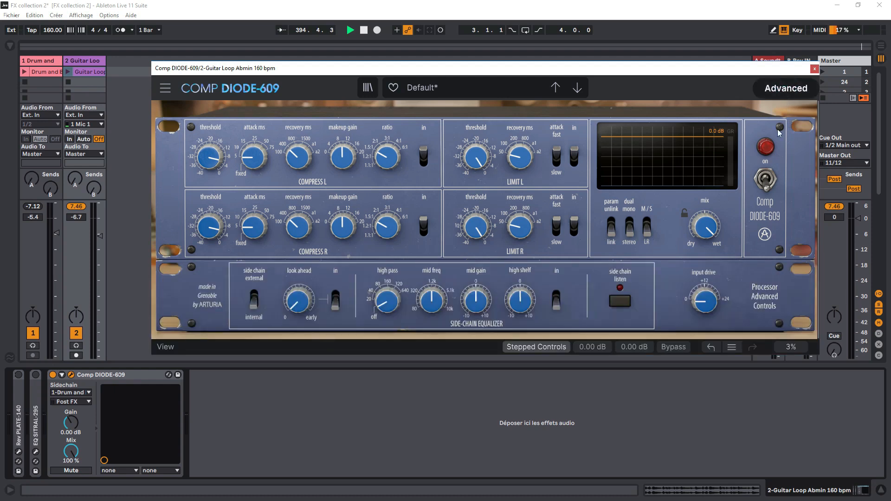
left_click(557, 298)
left_click(334, 297)
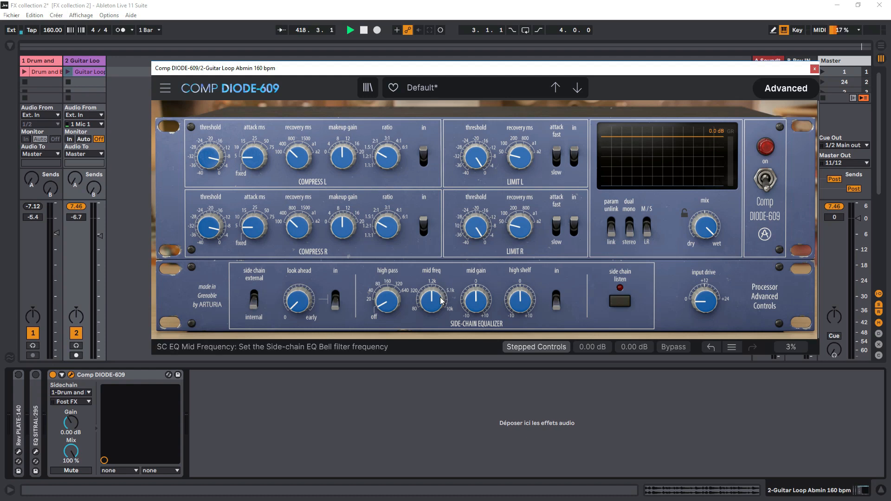
Close the Comp DIODE-609 window, fold its device, and open the Bus FORCE plugin on the drum track
left_click(815, 68)
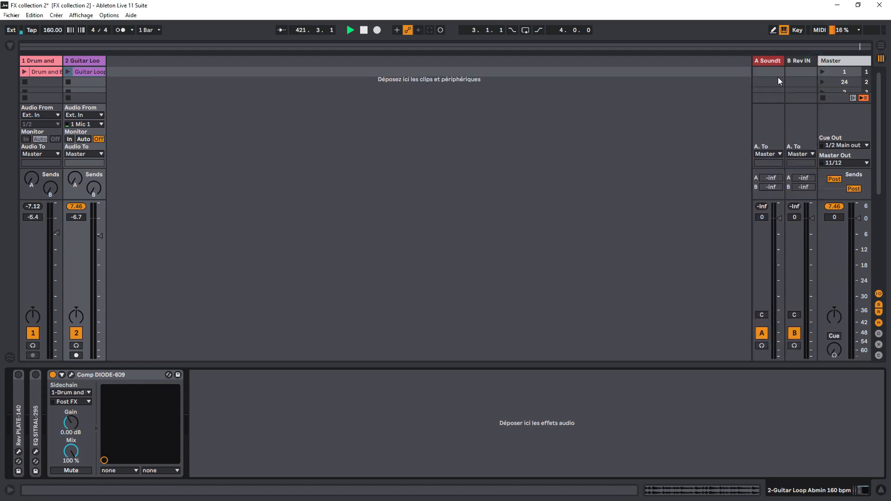
double_click(113, 375)
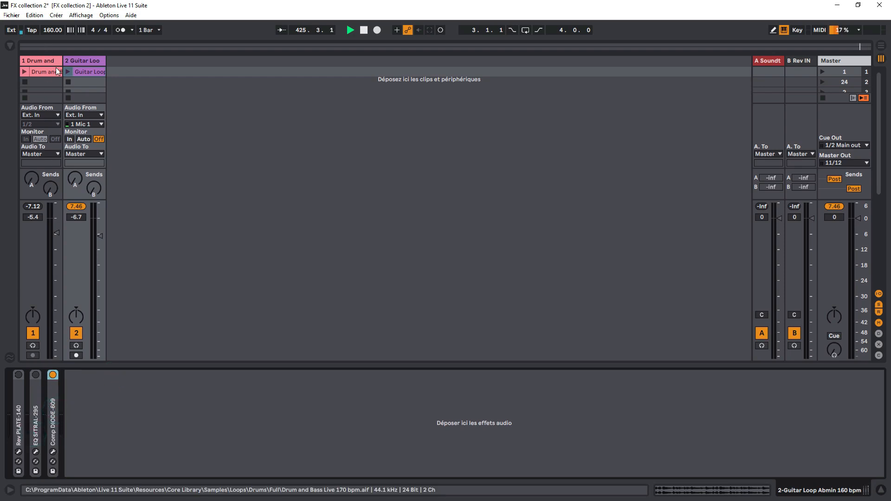
left_click(44, 61)
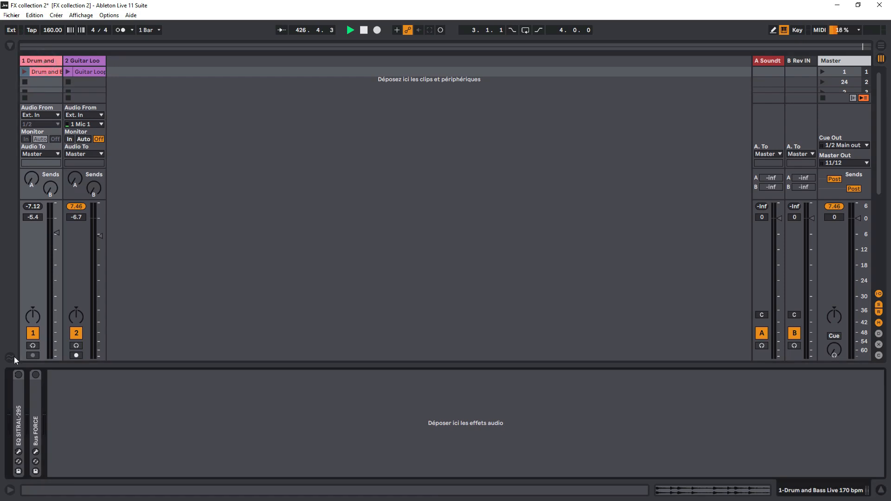
double_click(37, 445)
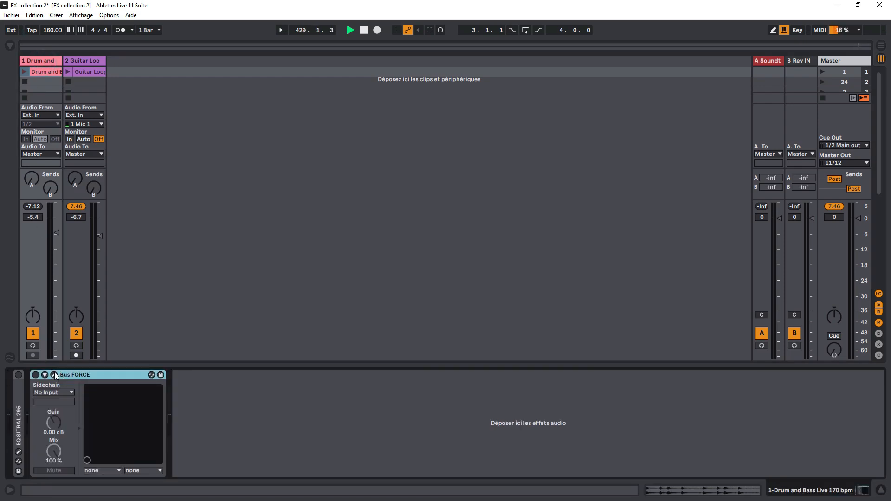
left_click(54, 374)
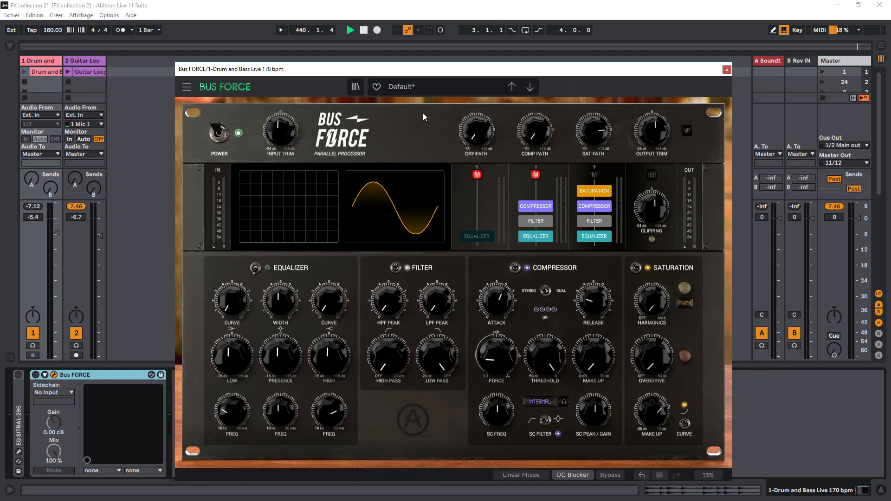
left_click_drag(424, 69, 391, 28)
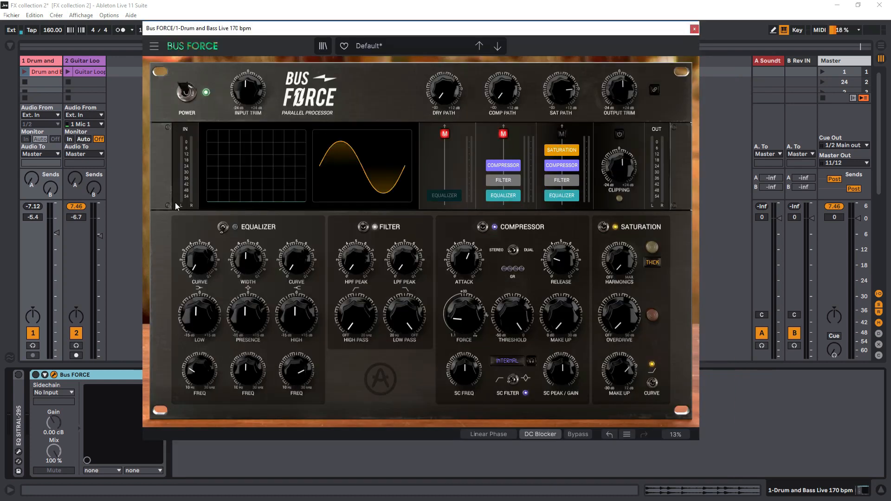
Turn on the Bus FORCE equalizer module and switch off its filter module
left_click(224, 227)
left_click(224, 227)
left_click(224, 227)
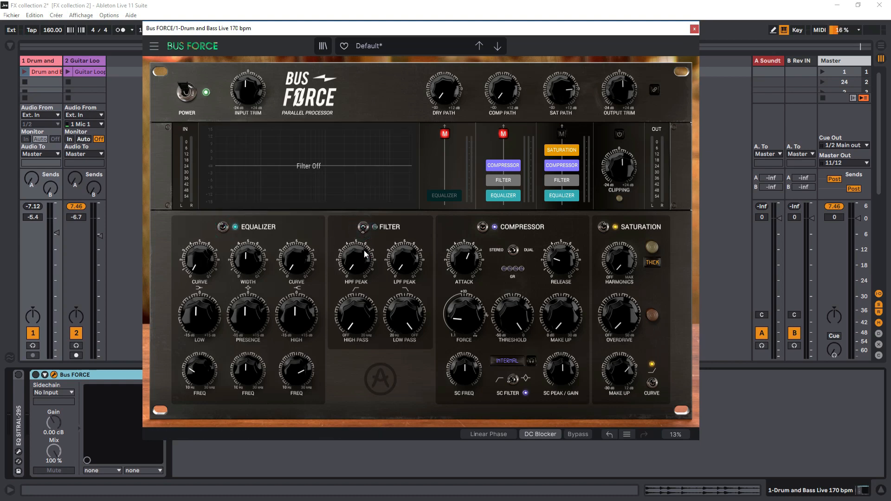
mouse_move(352, 263)
mouse_move(406, 272)
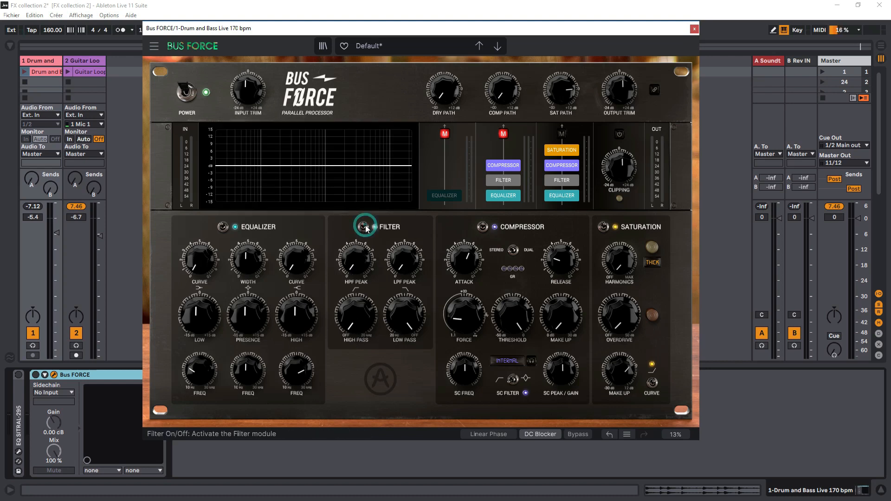
Toggle the compressor module off and on, and view the filter, equalizer and compressor displays
left_click(482, 227)
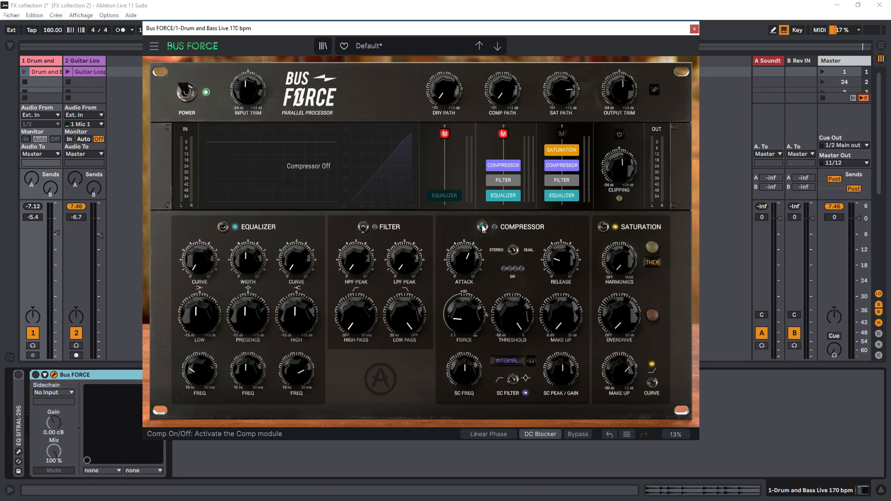
left_click(482, 228)
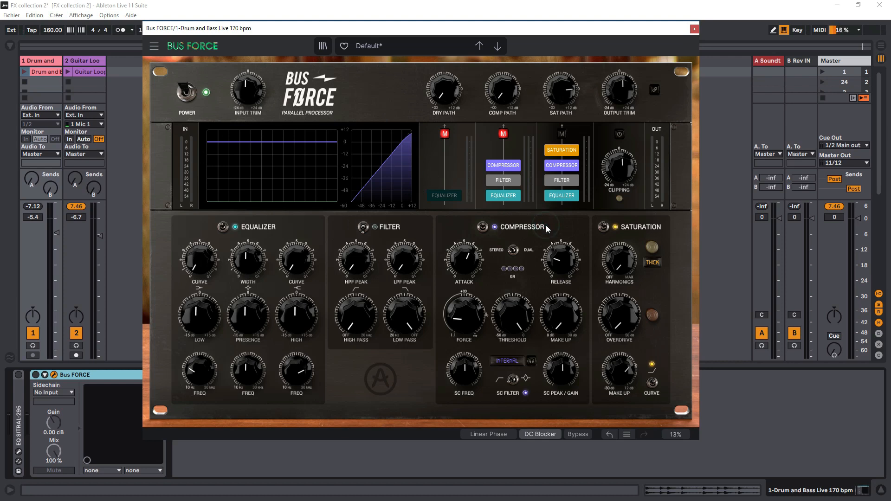
left_click(398, 230)
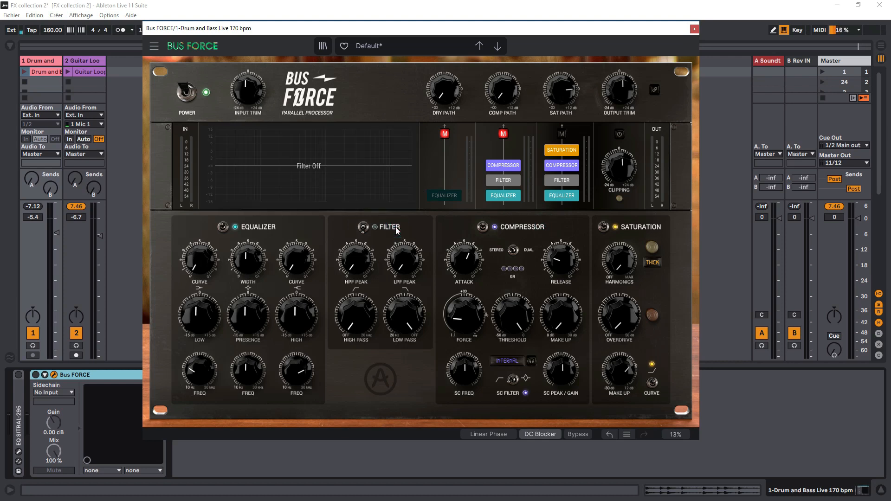
left_click(241, 227)
left_click(534, 226)
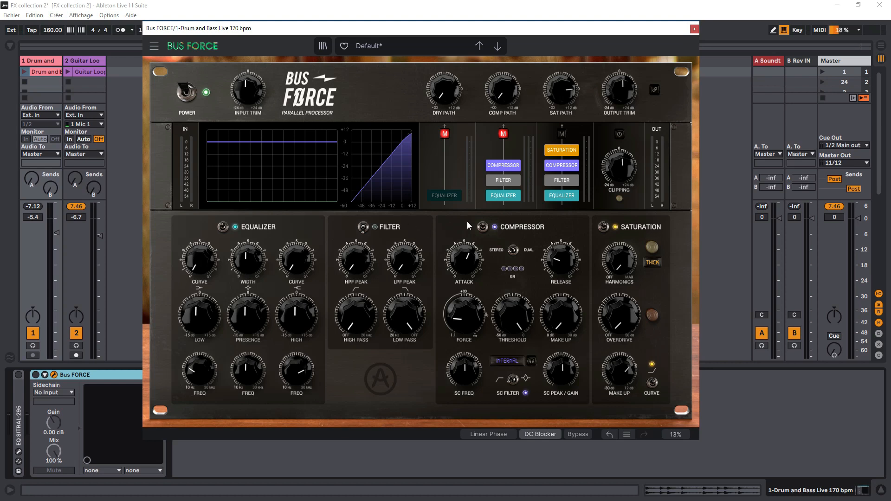
Switch off the compressor module and toggle the saturation module off and back on
left_click(482, 227)
left_click(604, 229)
left_click(604, 229)
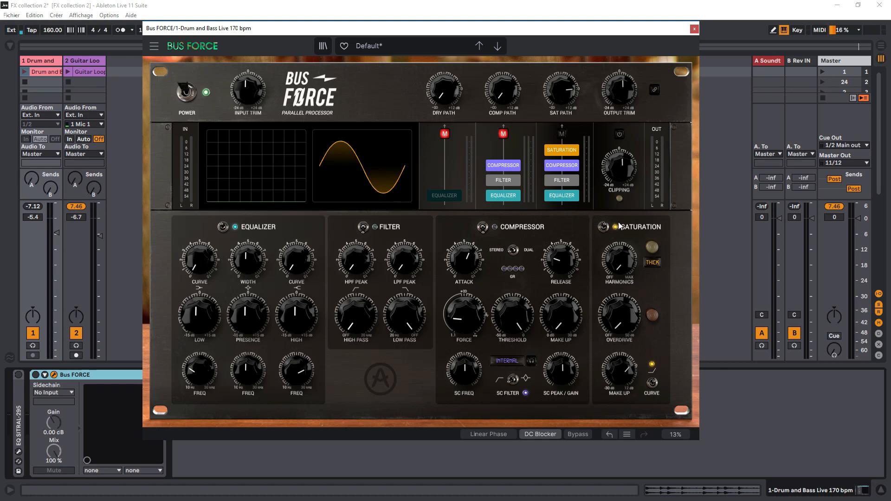
Set the saturation type to Odd and lower the saturation make-up level
left_click(653, 262)
left_click(668, 304)
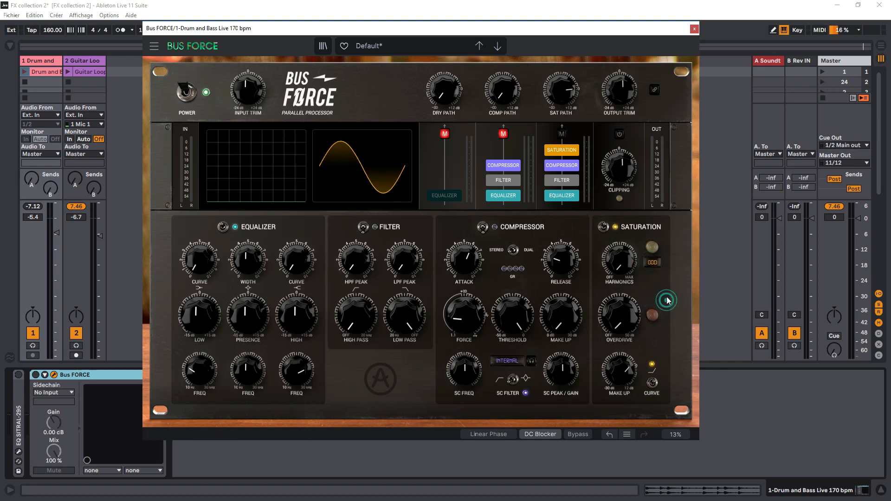
left_click_drag(619, 314, 627, 385)
left_click(653, 386)
left_click(653, 382)
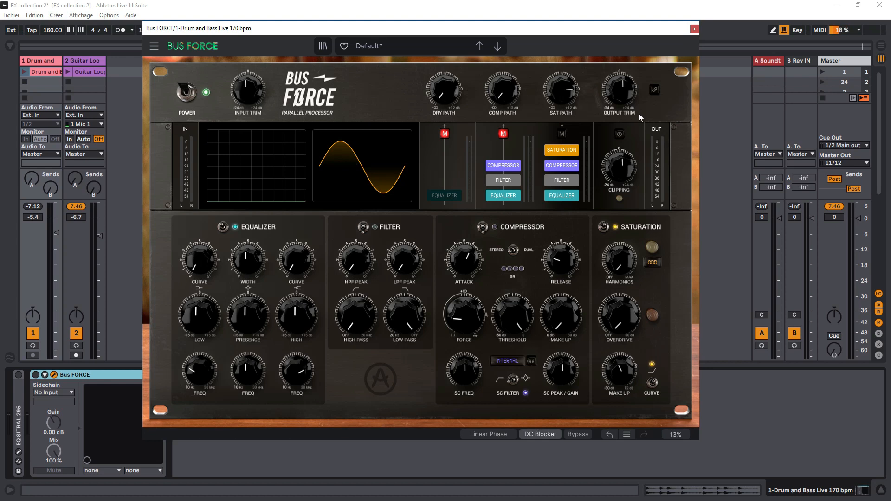
left_click_drag(389, 24, 436, 56)
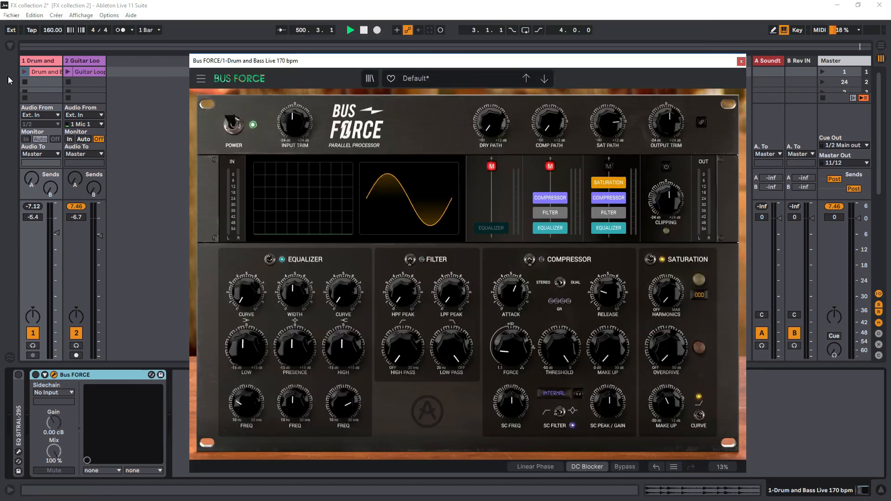
Launch the drum clip, enable the Bus FORCE device, and load the Distortion preset Doom Slayer
left_click(25, 73)
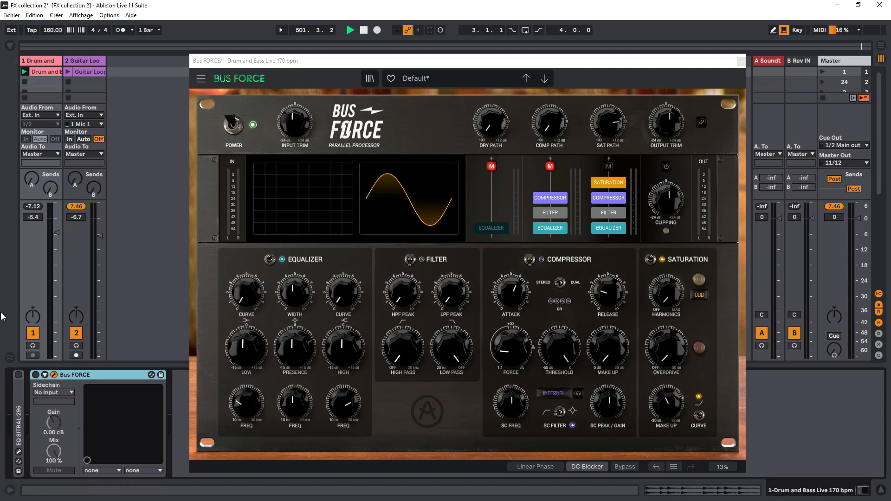
left_click(36, 375)
left_click(418, 79)
mouse_move(457, 108)
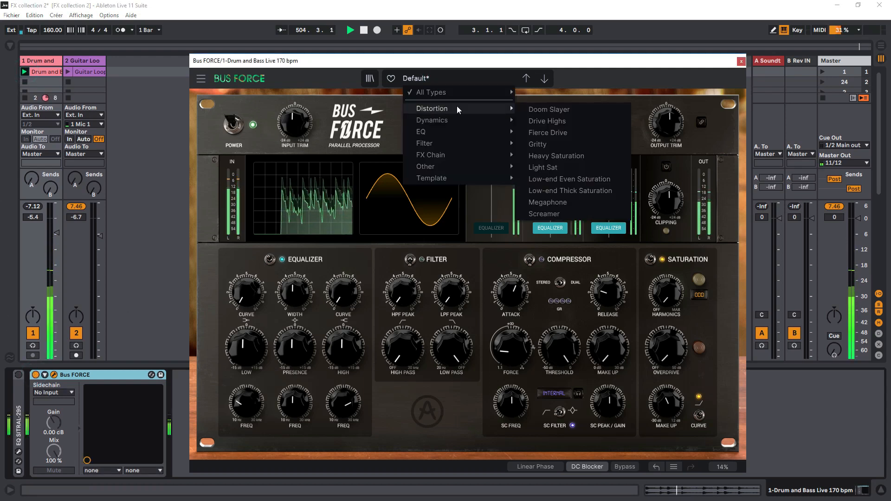
left_click(565, 111)
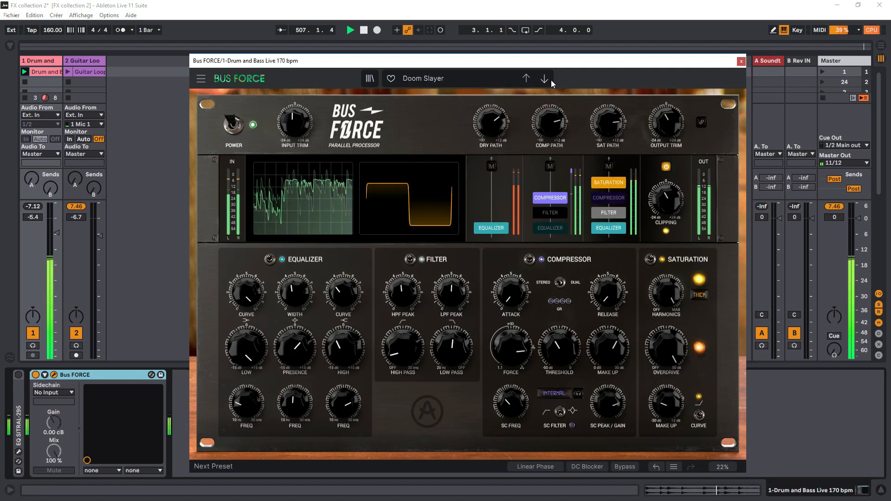
Load the Distortion preset Drive Highs in Bus FORCE
left_click(423, 79)
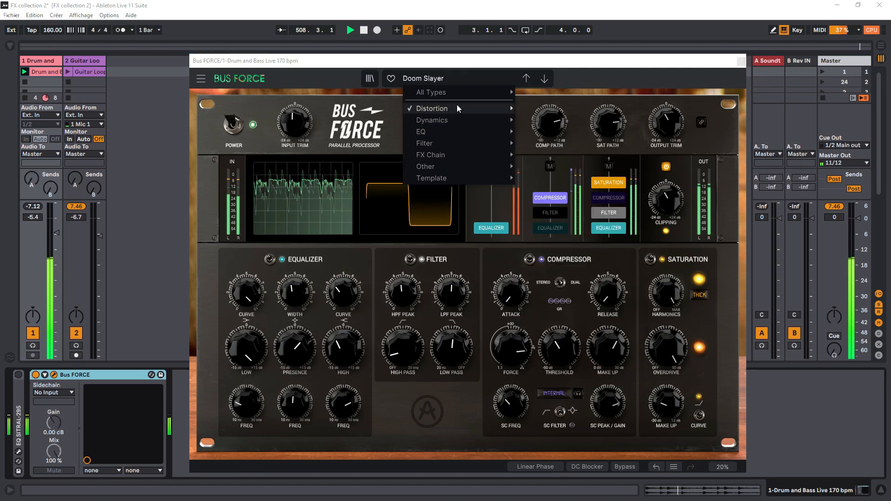
mouse_move(462, 109)
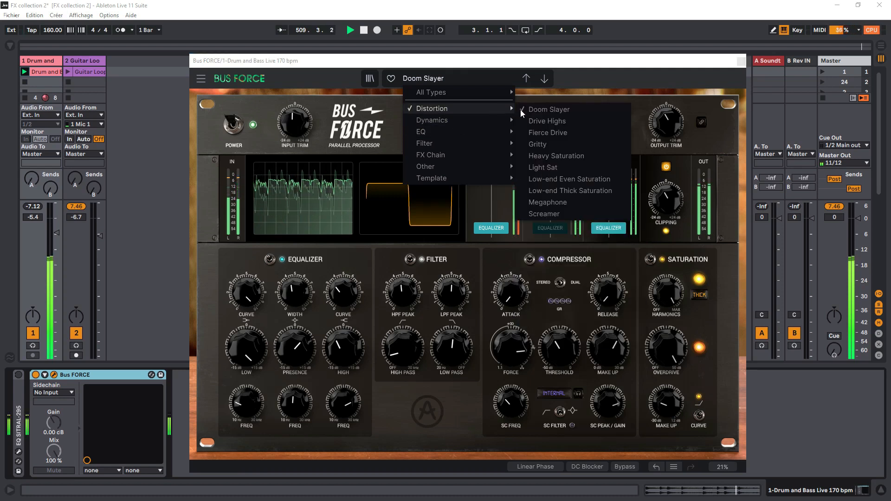
left_click(545, 122)
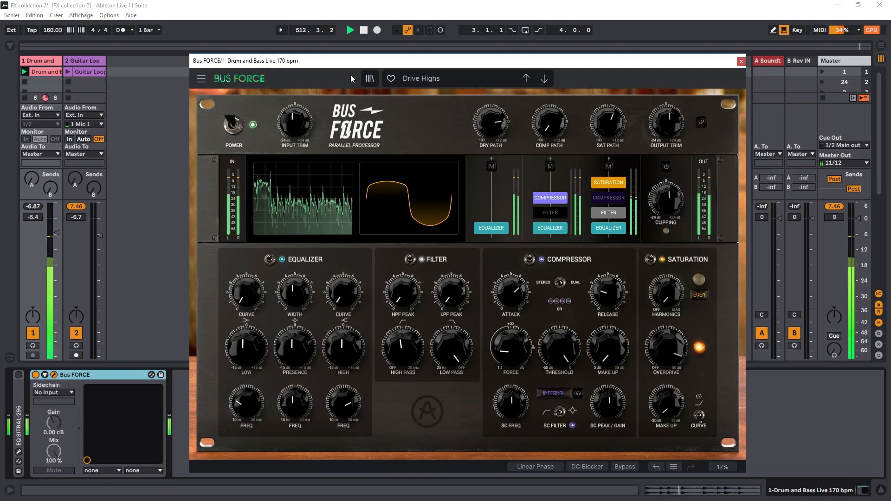
Toggle the Bus FORCE device off and on repeatedly to compare the dry and processed drum loop
left_click(39, 381)
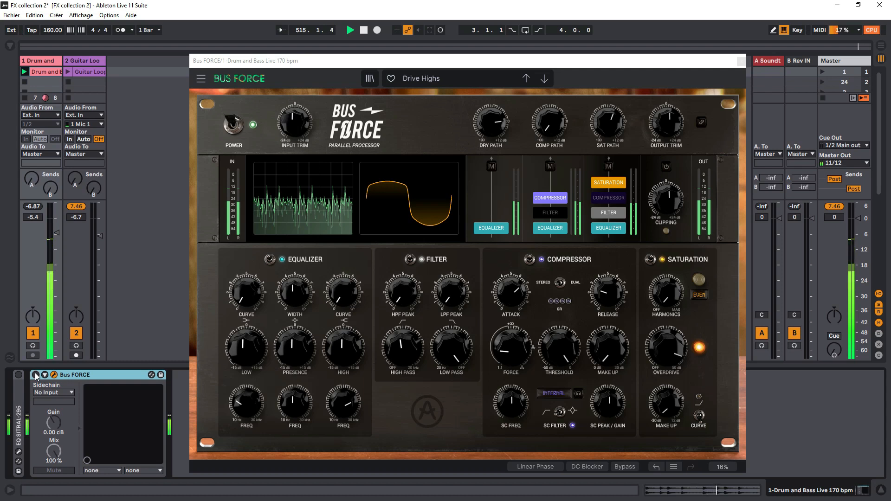
left_click(36, 376)
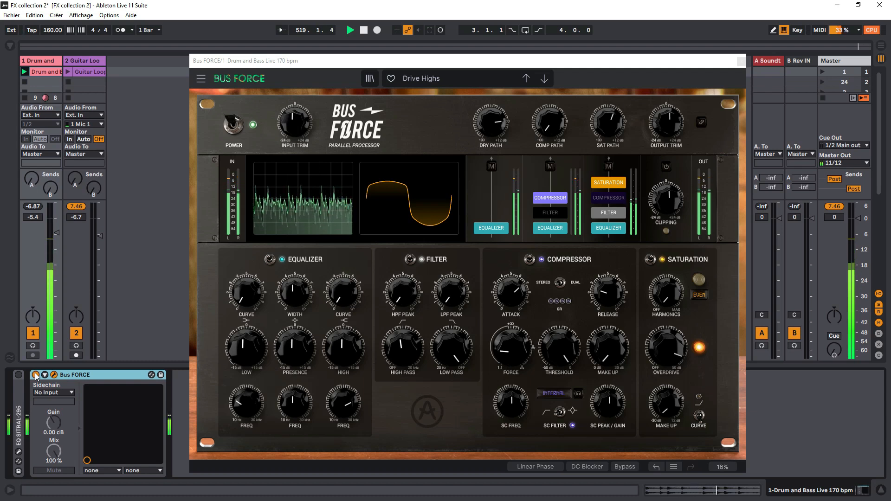
left_click(35, 375)
left_click(36, 375)
left_click(36, 375)
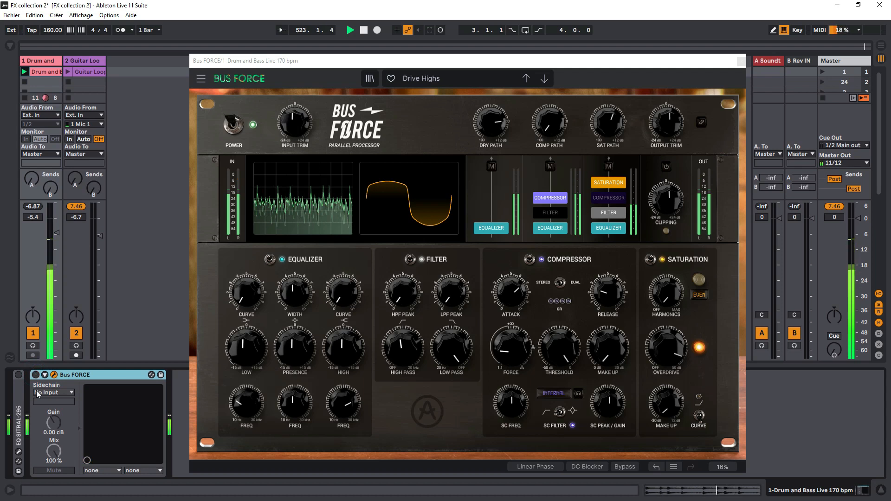
left_click(35, 375)
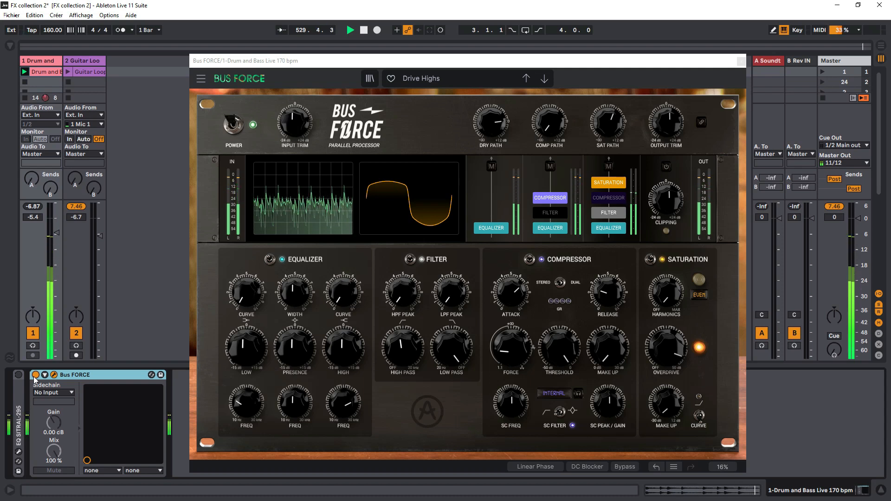
left_click(34, 376)
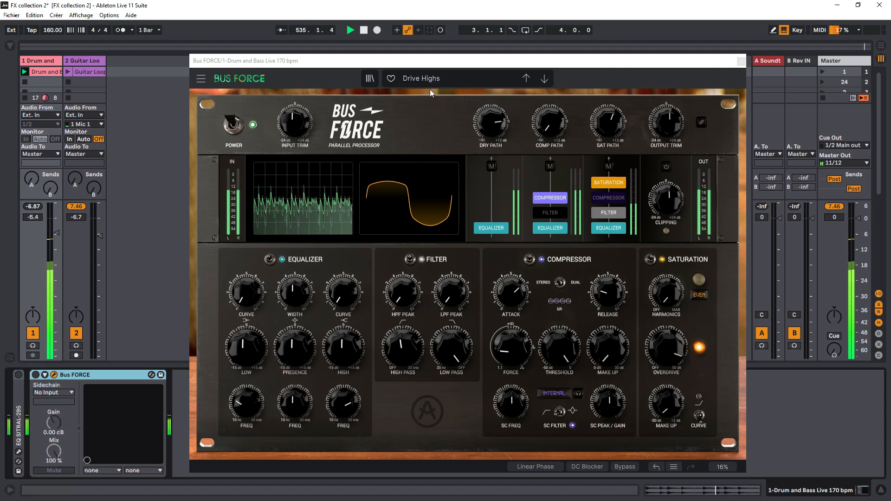
left_click(35, 376)
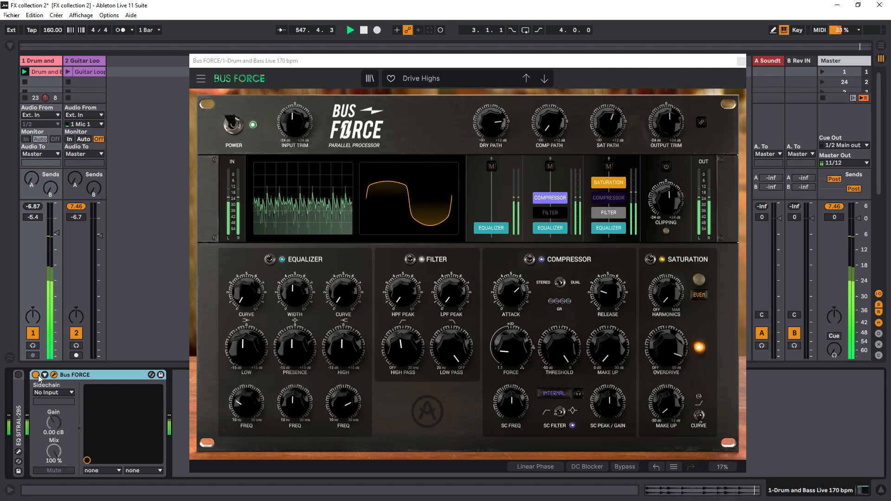
Audition the Distortion presets in Bus FORCE, including Doom Slayer, Gritty, Heavy Saturation and Light Sat, ending on Low-end Even Saturation
left_click(421, 78)
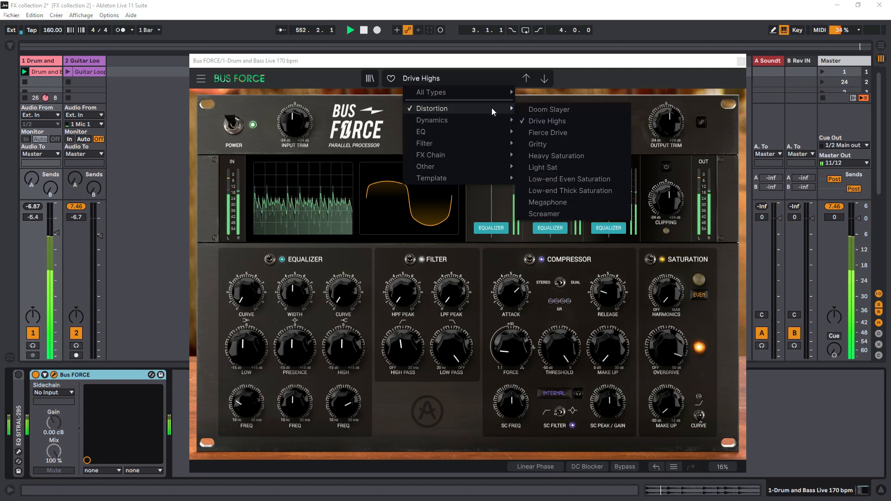
left_click(566, 135)
left_click(546, 80)
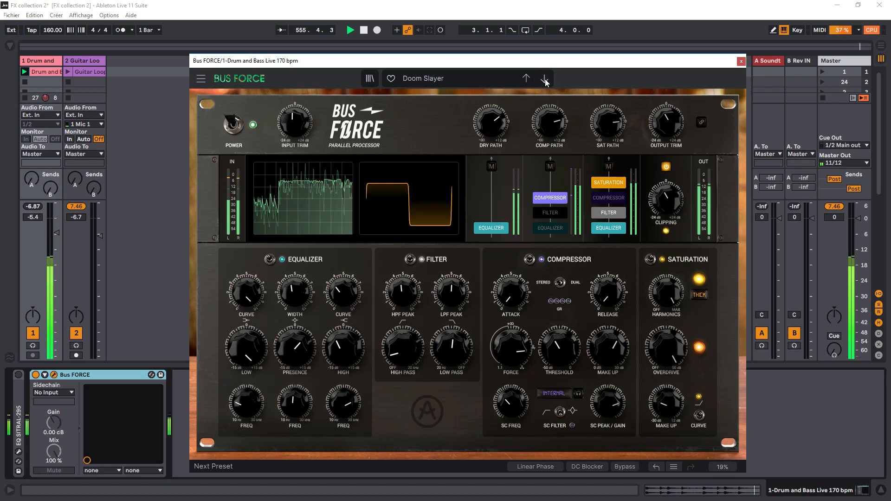
left_click(546, 80)
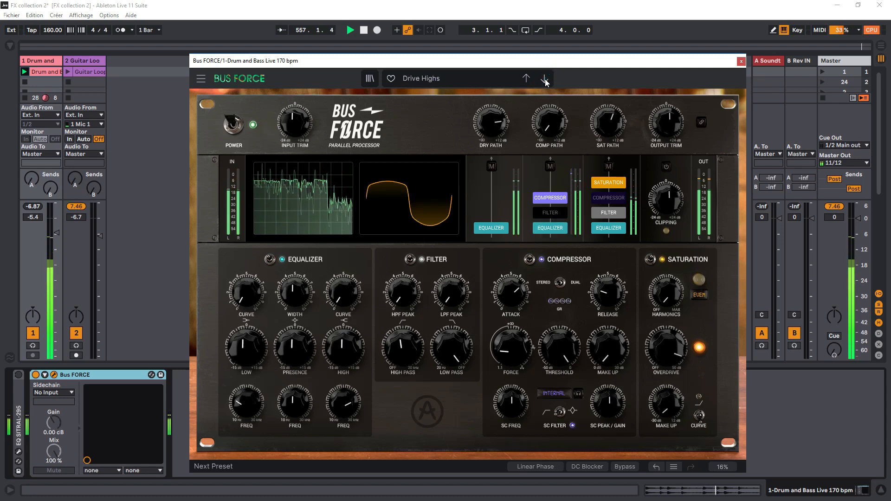
left_click(546, 80)
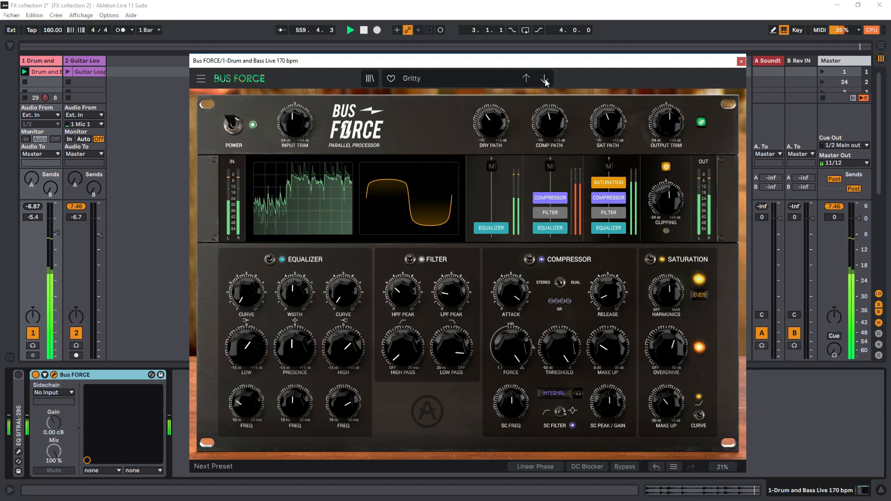
left_click(545, 80)
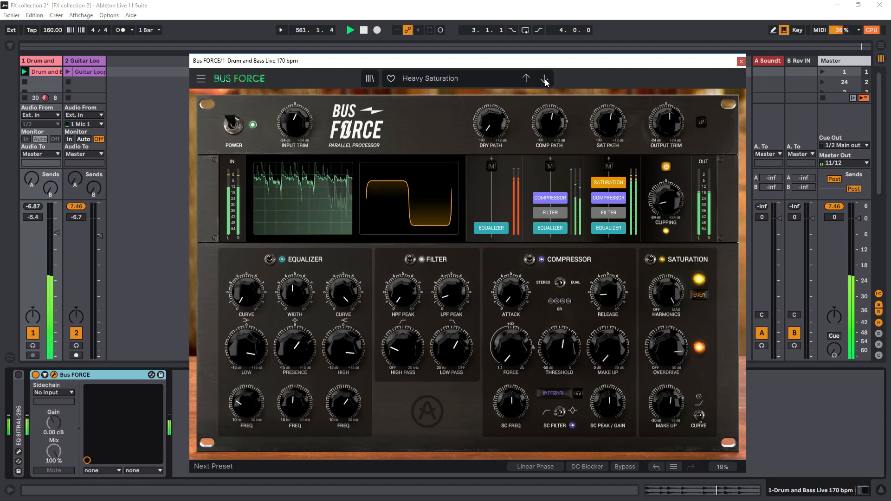
left_click(545, 79)
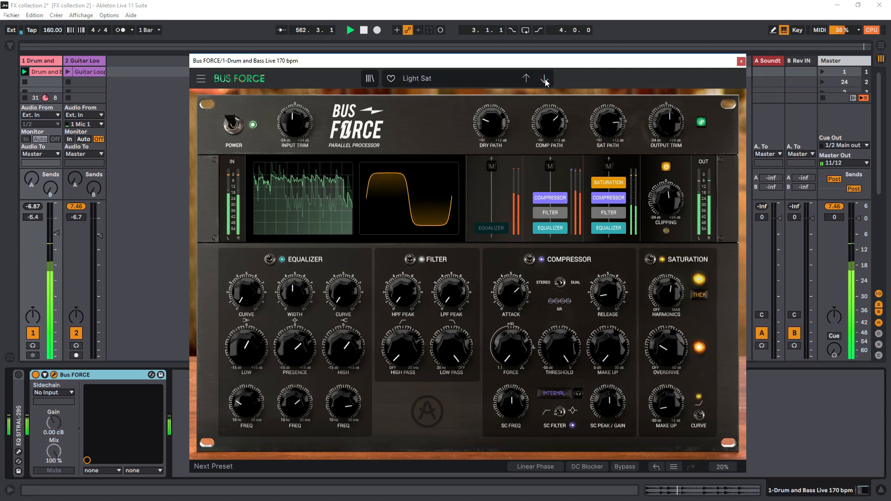
left_click(545, 79)
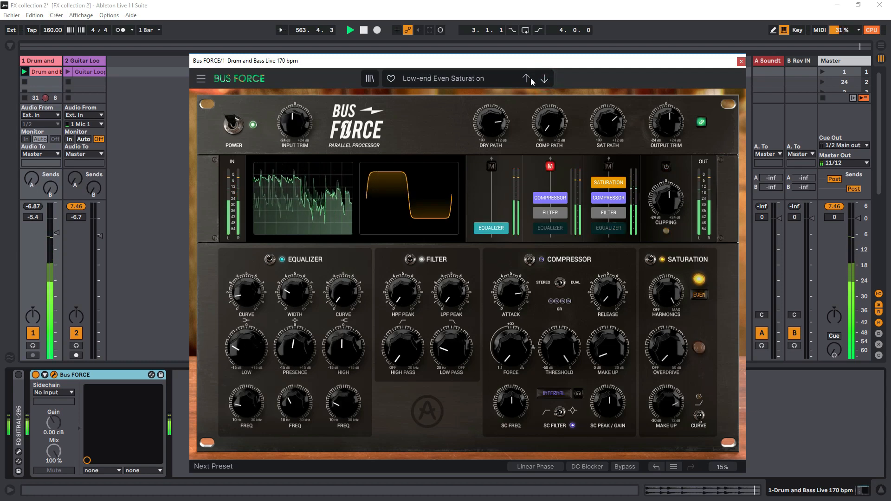
Load the Dynamics preset Punchy and switch the output link off and back on
left_click(432, 85)
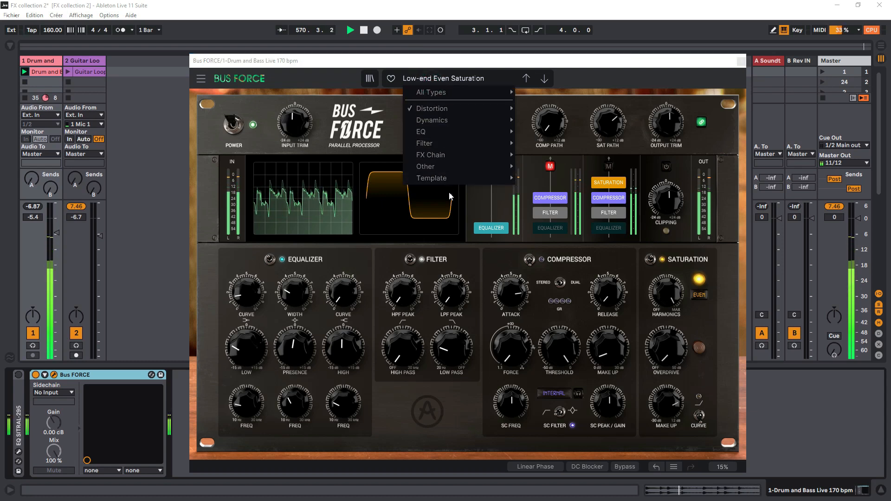
mouse_move(448, 113)
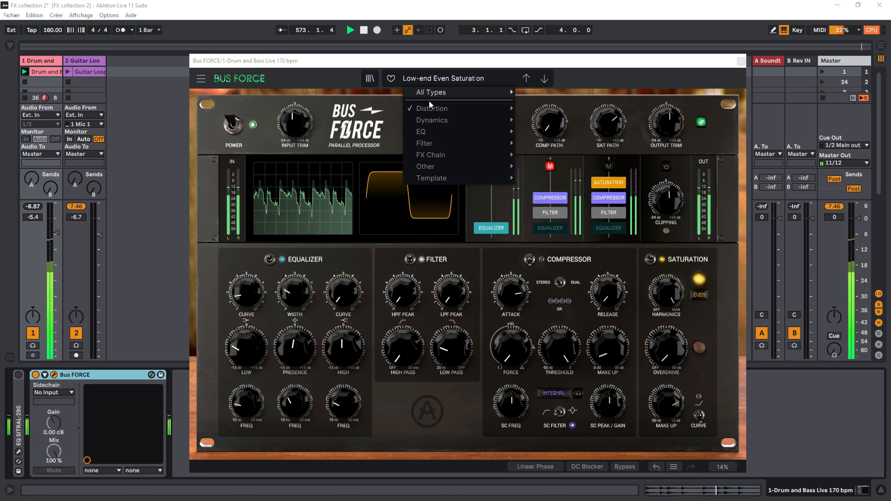
mouse_move(478, 112)
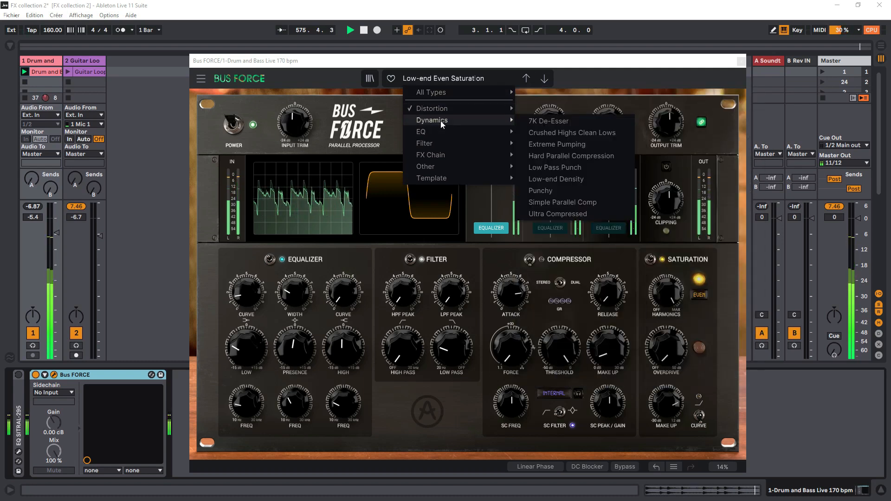
left_click(550, 191)
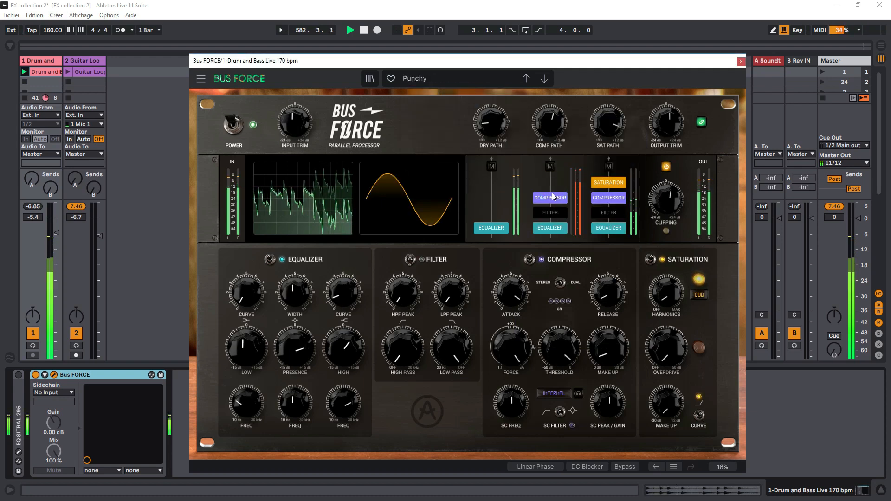
left_click(703, 122)
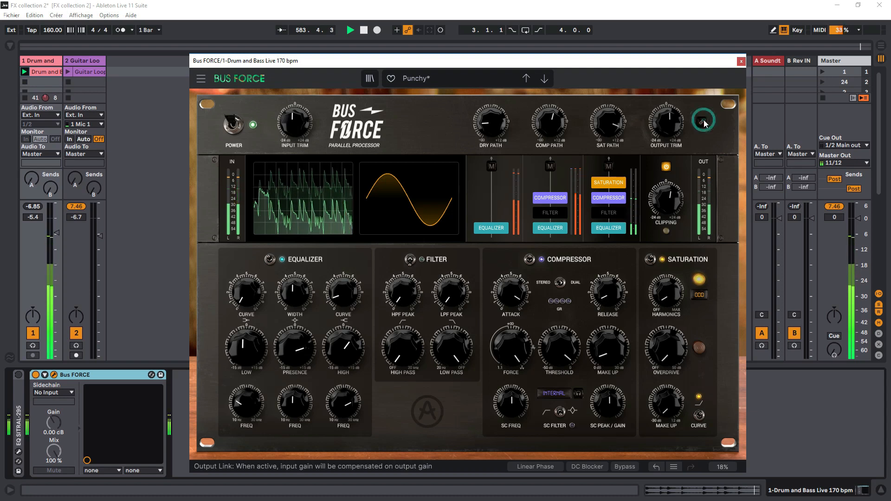
left_click(703, 123)
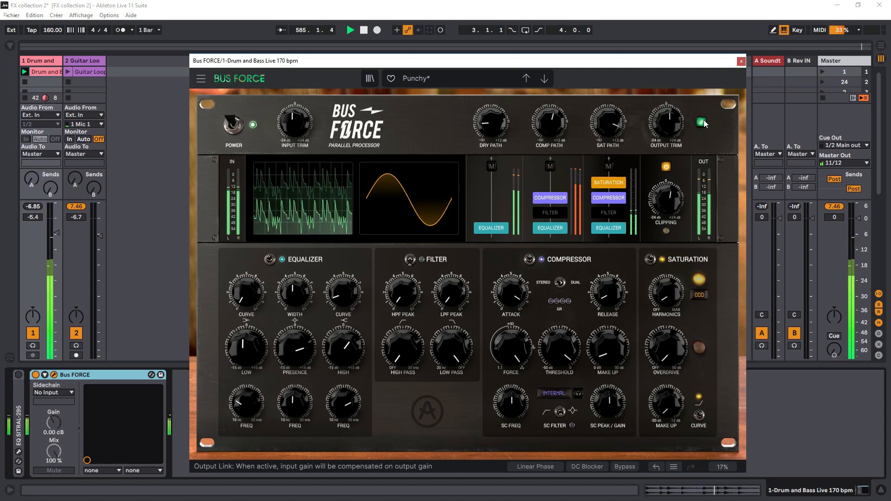
Bypass and re-enable Bus FORCE twice to compare the dry and processed drum loop
left_click(233, 128)
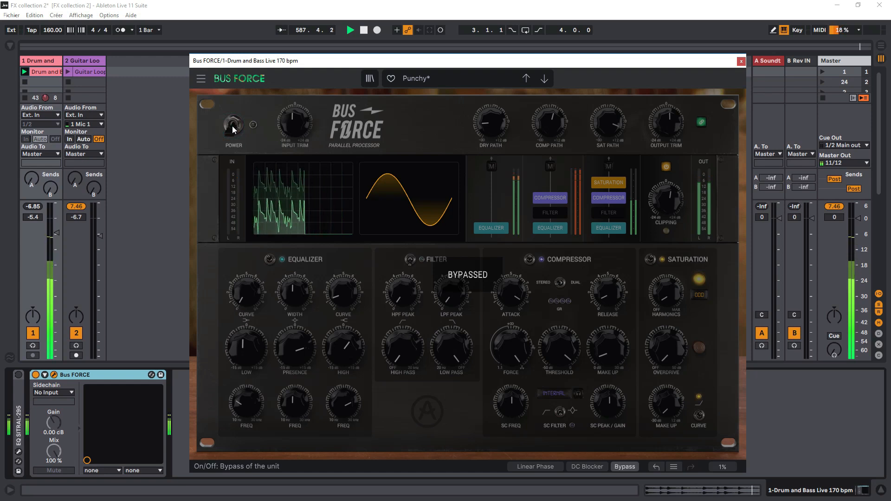
left_click(234, 129)
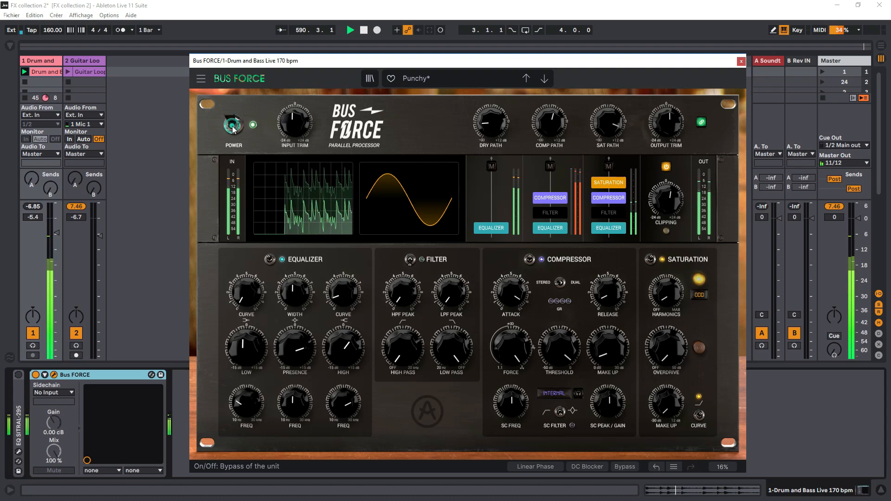
left_click(233, 130)
left_click(234, 130)
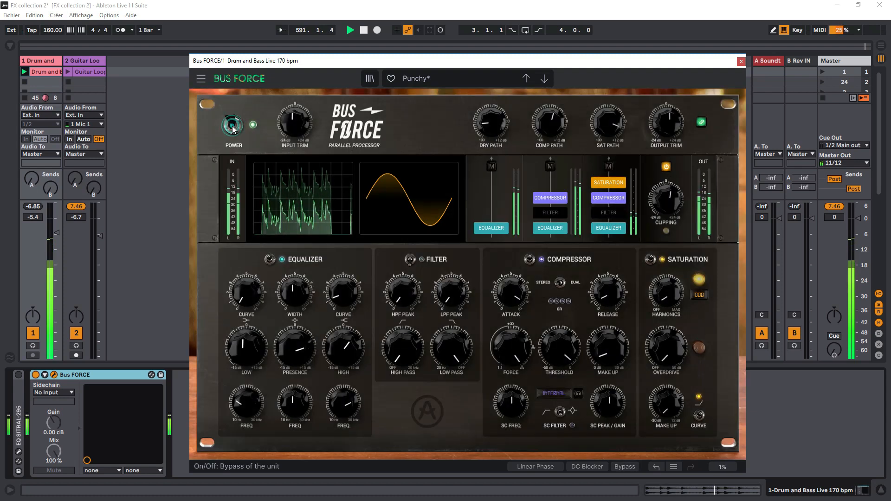
Audition the EQ presets Dirty Telephone, Equal Loudness Curve and High Mid Presence, ending on Higher Fuzz
left_click(526, 79)
left_click(412, 79)
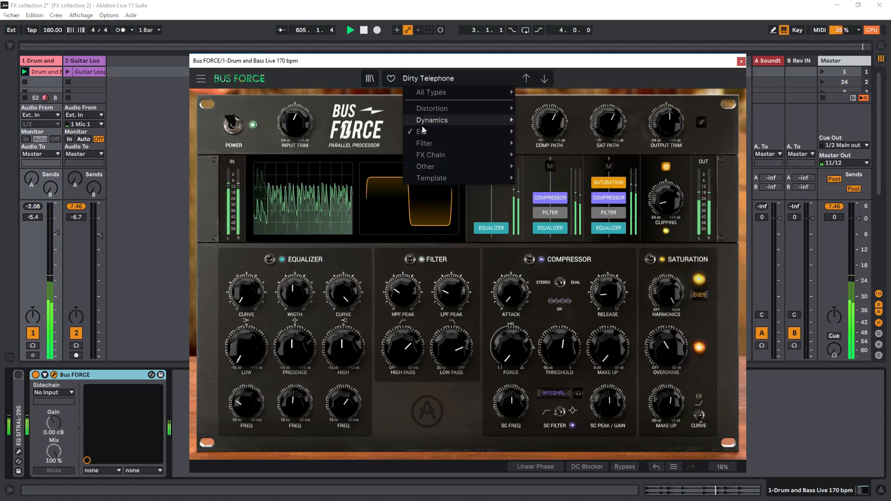
mouse_move(436, 135)
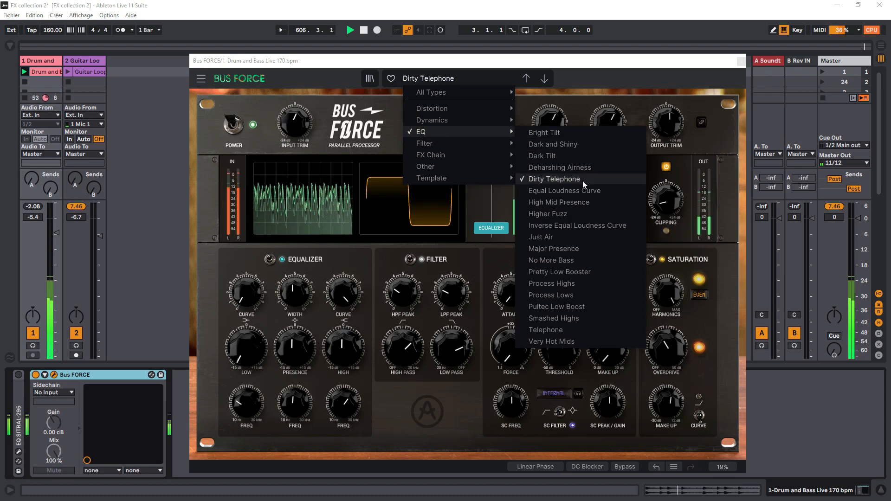
left_click(526, 77)
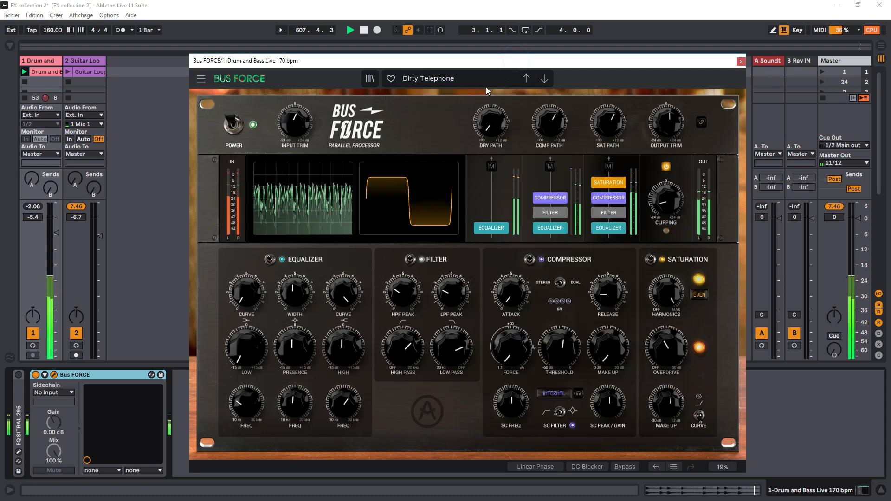
left_click(545, 79)
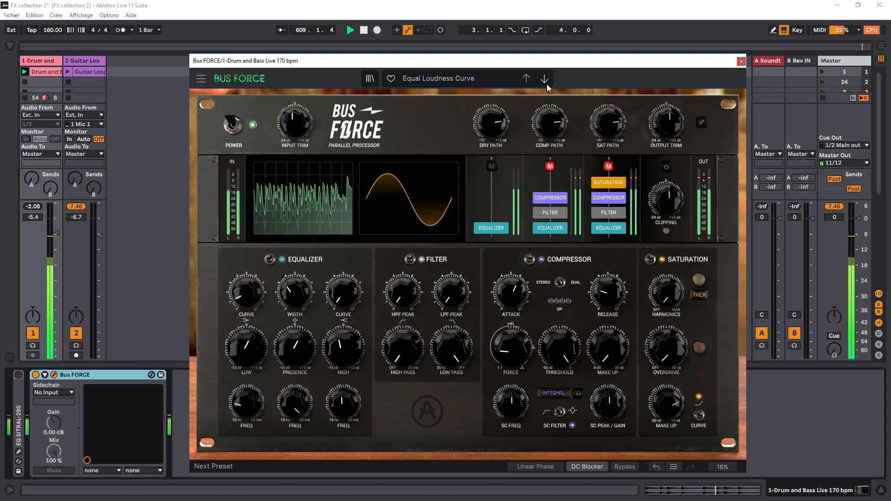
left_click(546, 83)
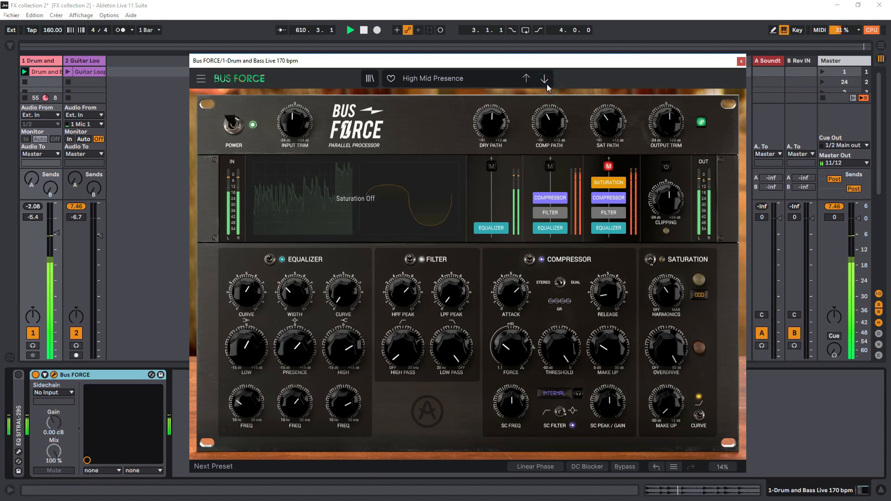
left_click(545, 84)
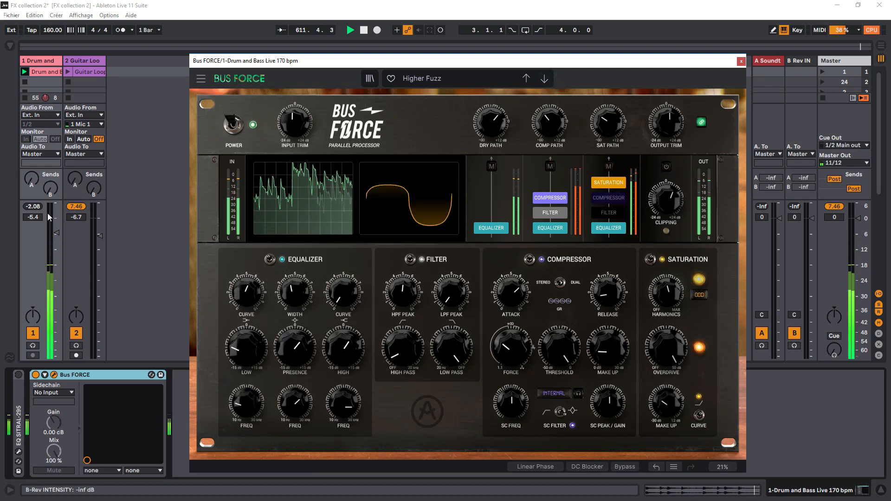
Stop the drum clip and close the Bus FORCE plugin window
left_click(26, 84)
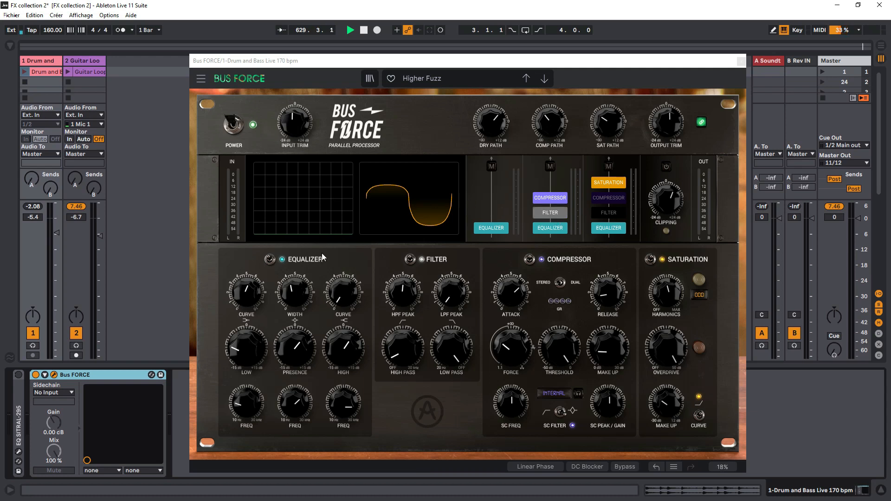
left_click(444, 267)
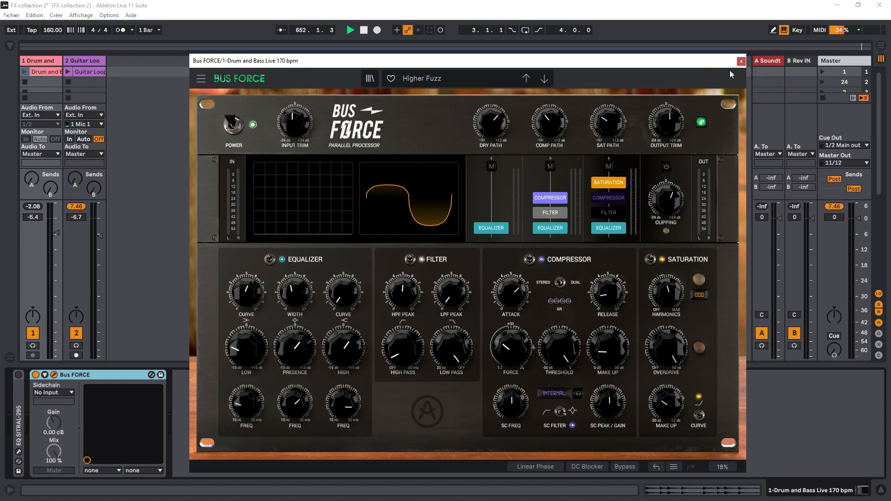
left_click(741, 61)
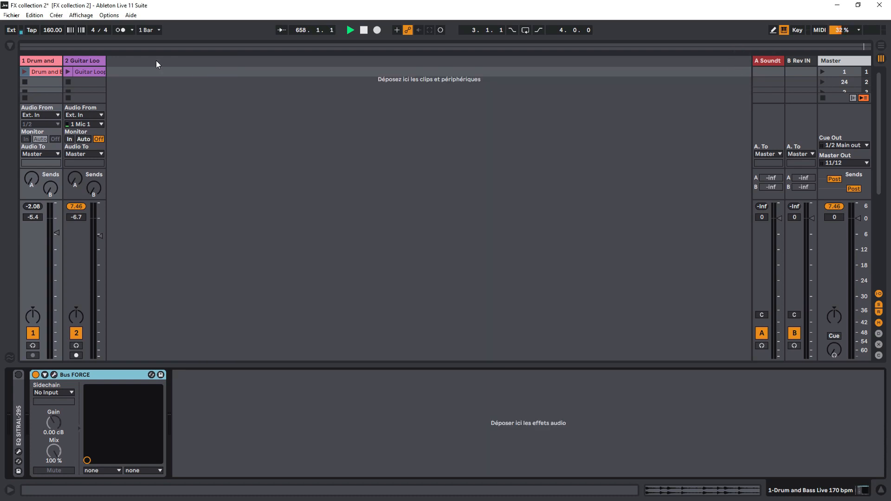